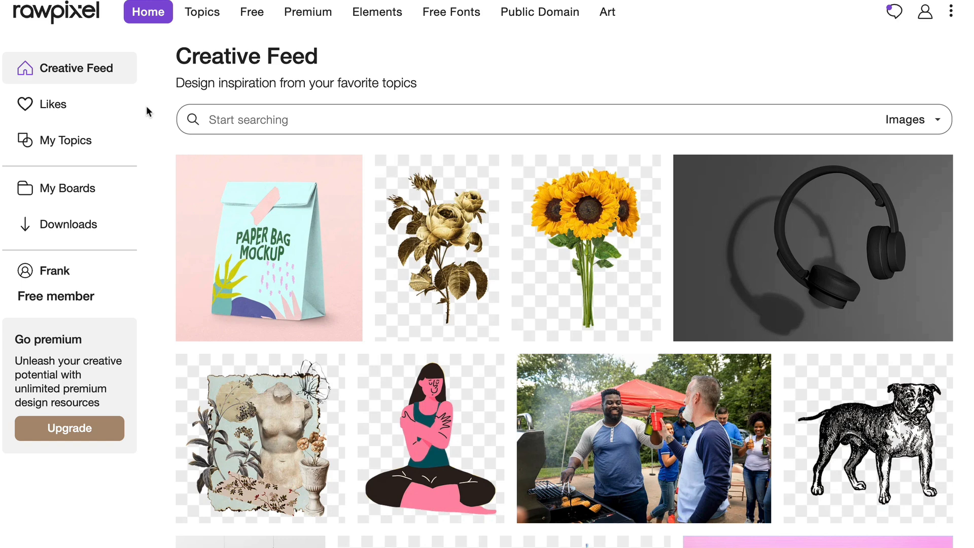
Step: Open the Public Domain section and check its CC0 license
click(539, 20)
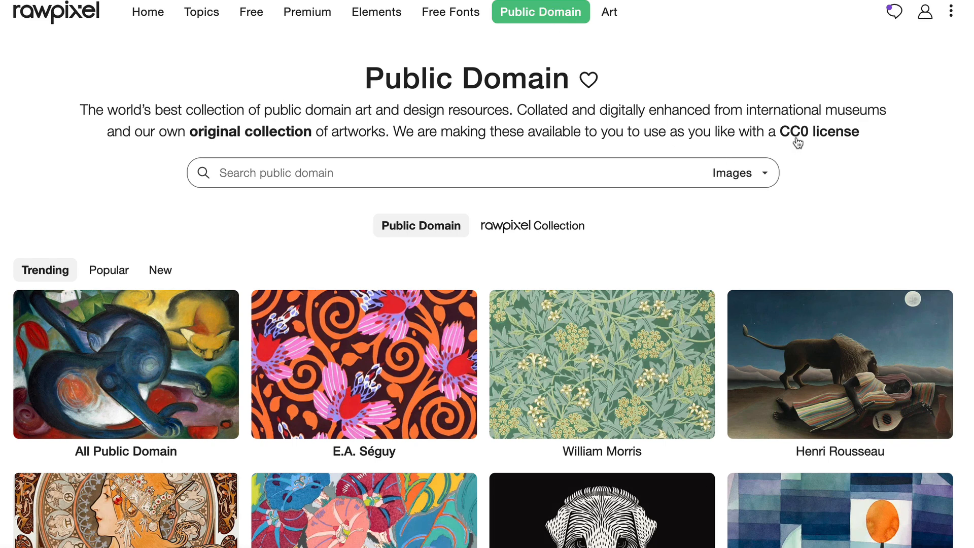
click(829, 133)
Step: Browse the artist and theme collections throughout the first page of the Public Domain section
scroll(81, 147, down, 10)
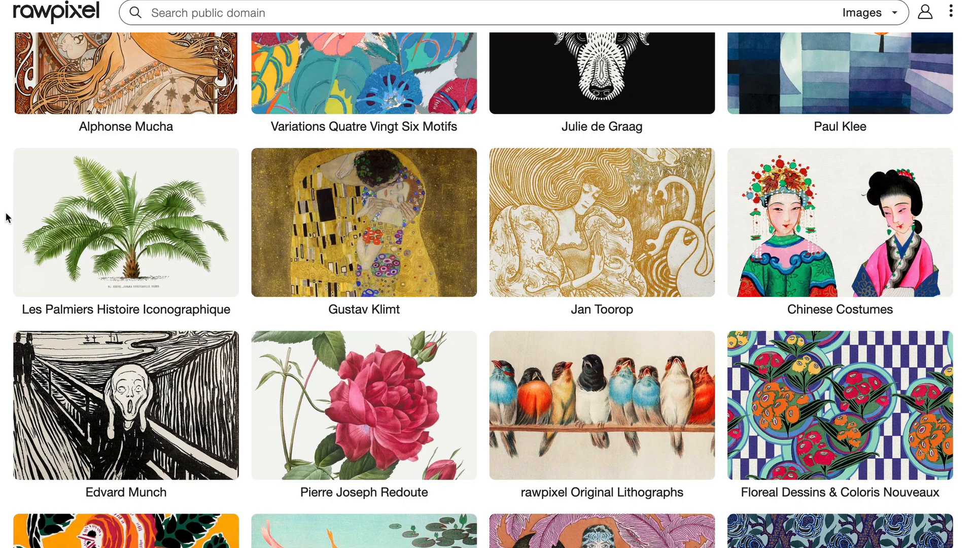
scroll(7, 217, down, 15)
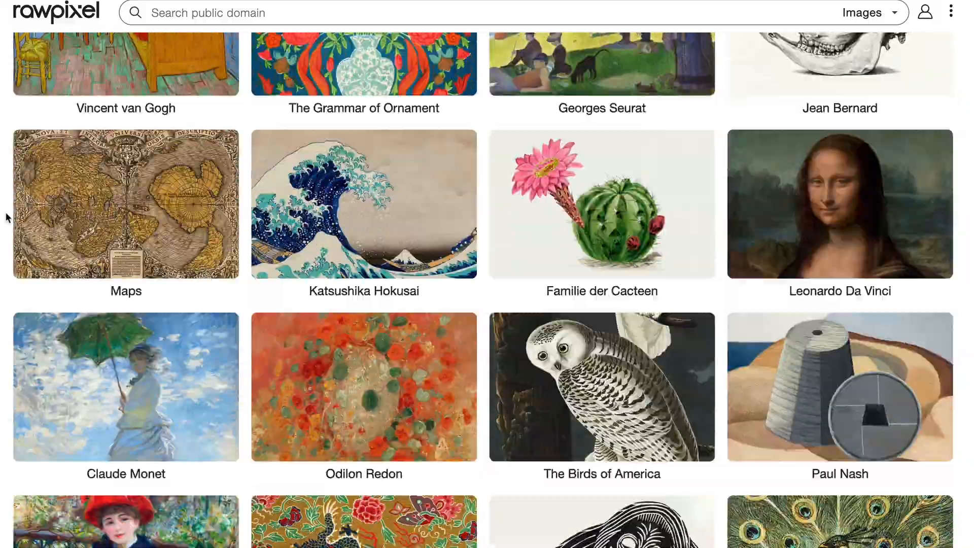
scroll(7, 217, down, 10)
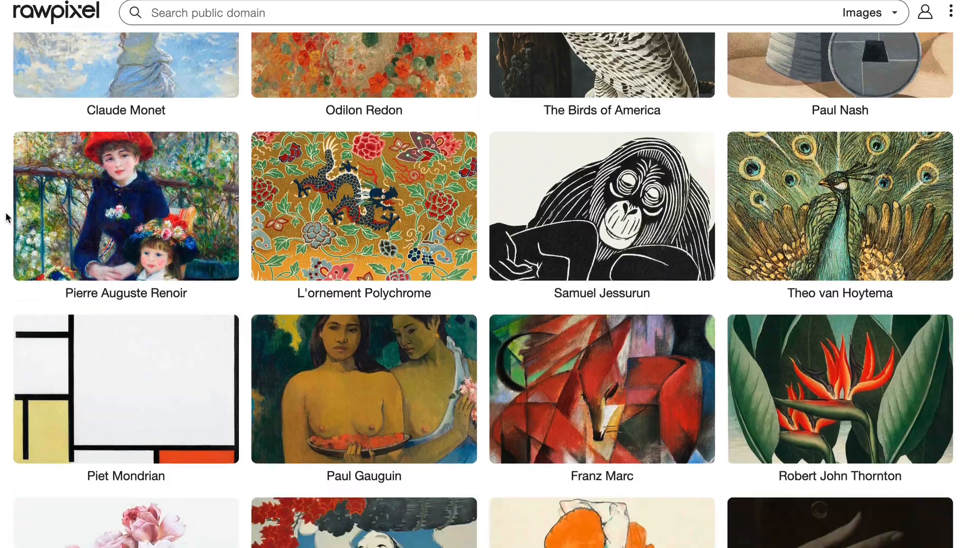
scroll(7, 218, down, 14)
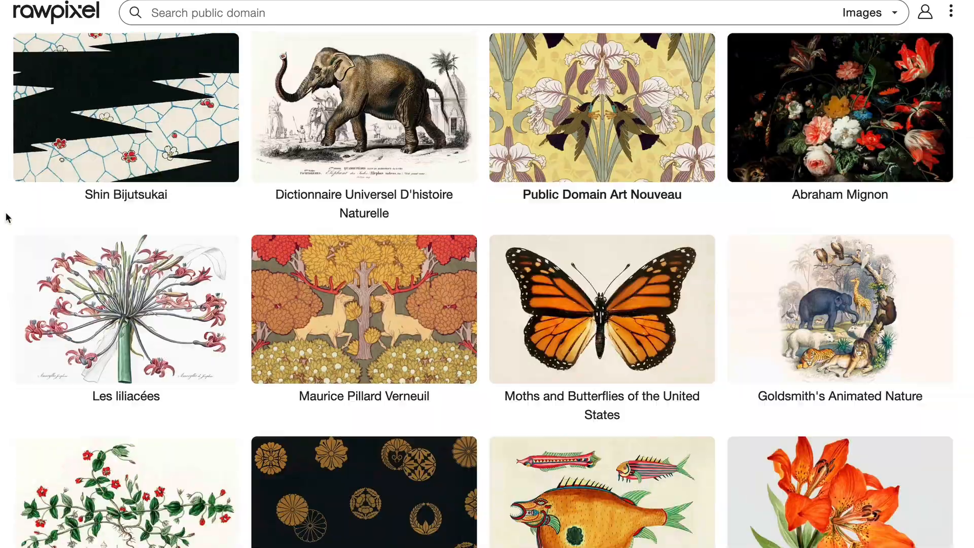
scroll(522, 282, down, 20)
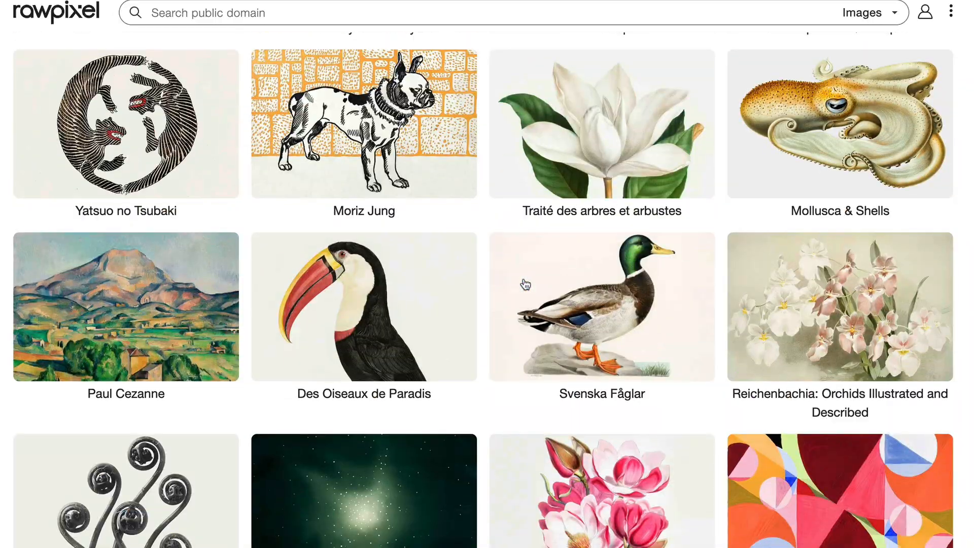
scroll(525, 284, down, 11)
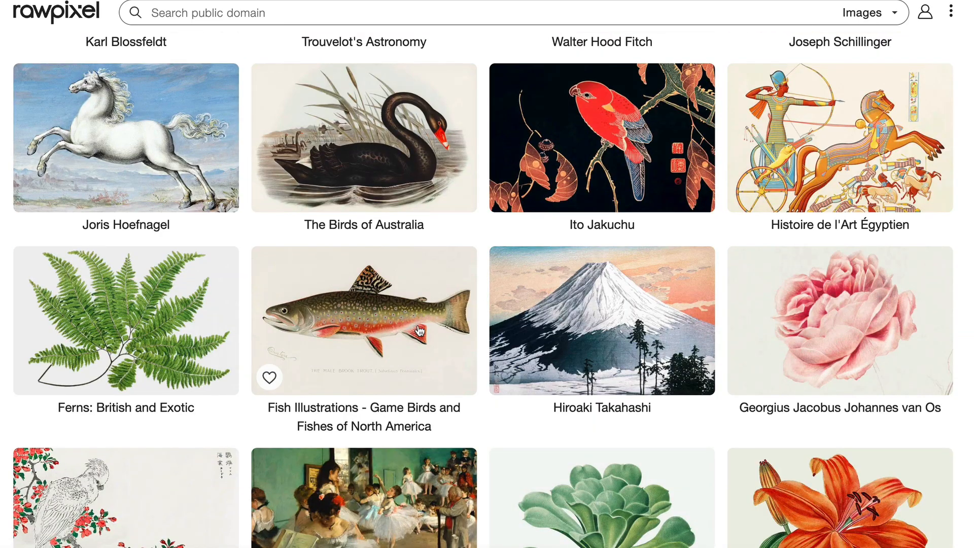
scroll(416, 345, down, 7)
scroll(416, 344, up, 8)
scroll(415, 344, down, 11)
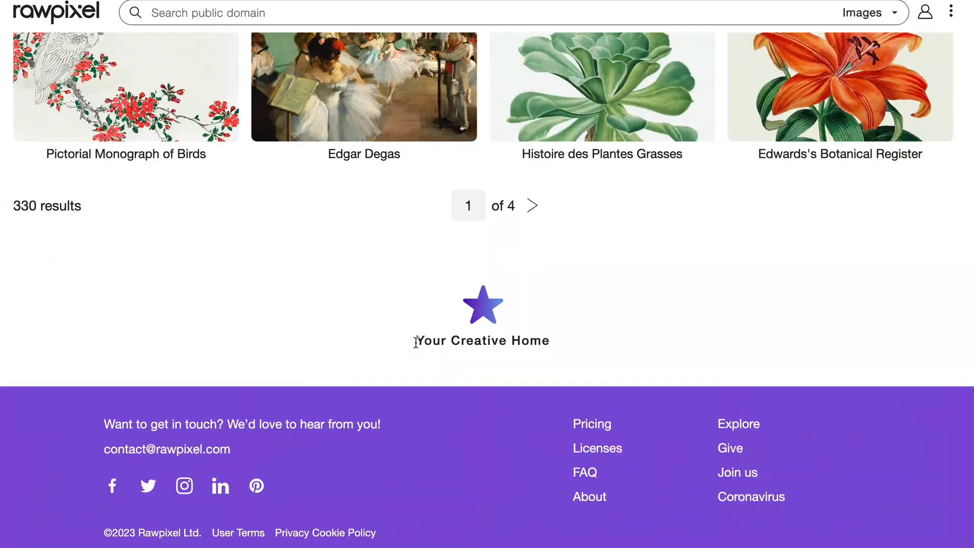
scroll(347, 254, up, 15)
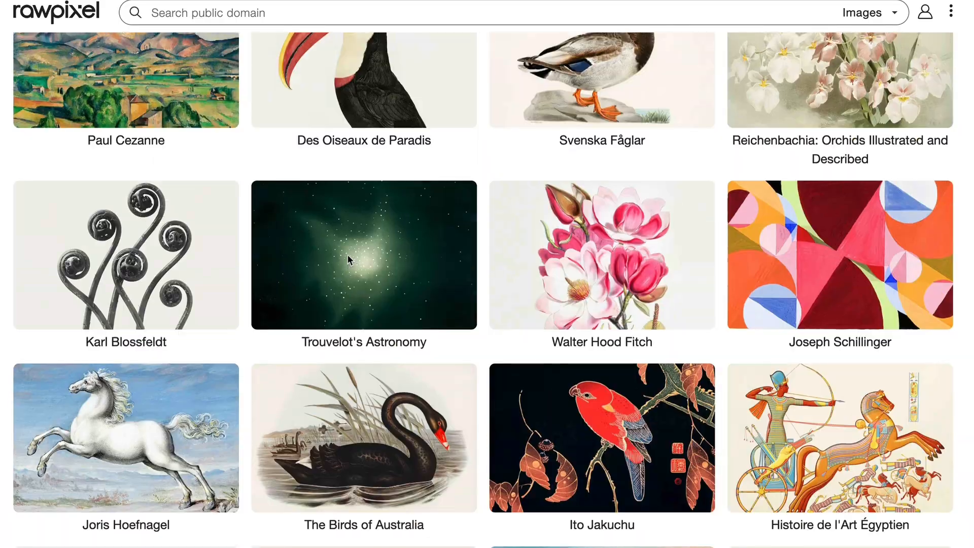
scroll(347, 254, up, 15)
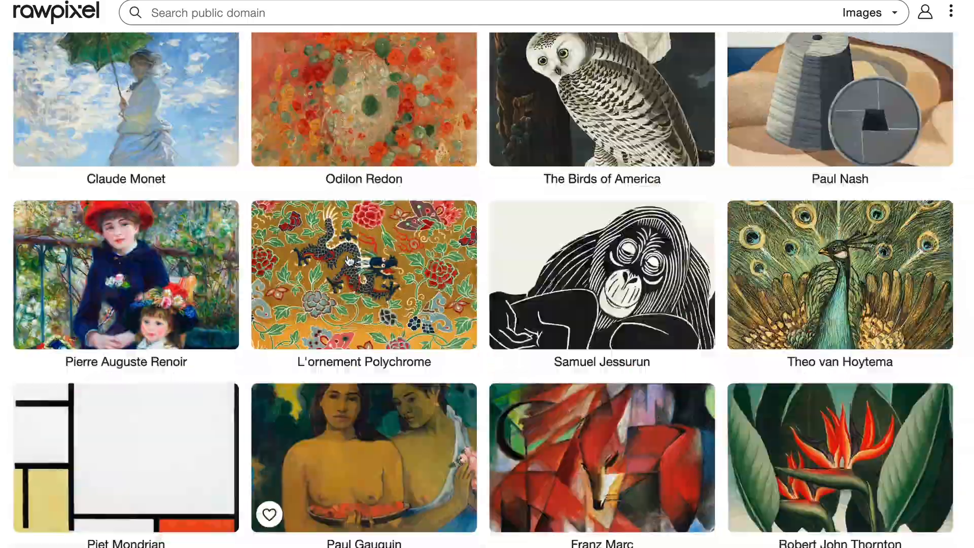
scroll(348, 260, up, 5)
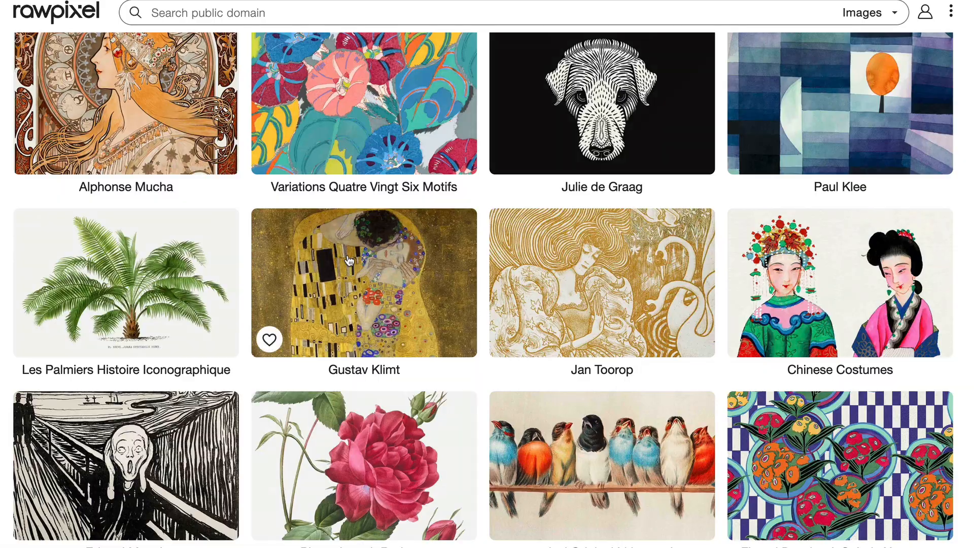
Step: Open the Les Palmiers Histoire Iconographique collection, dismiss the Topics introduction and look over its palm illustrations
click(163, 273)
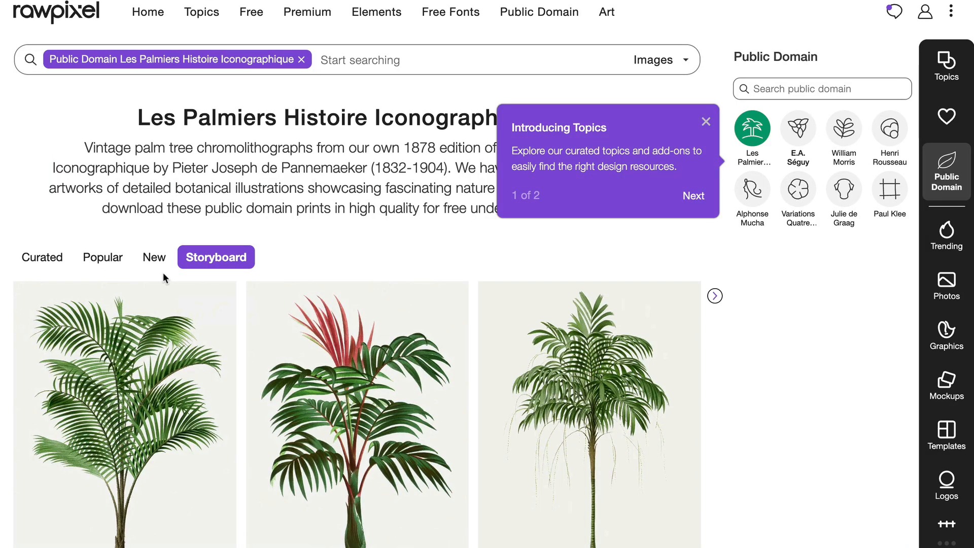
click(379, 249)
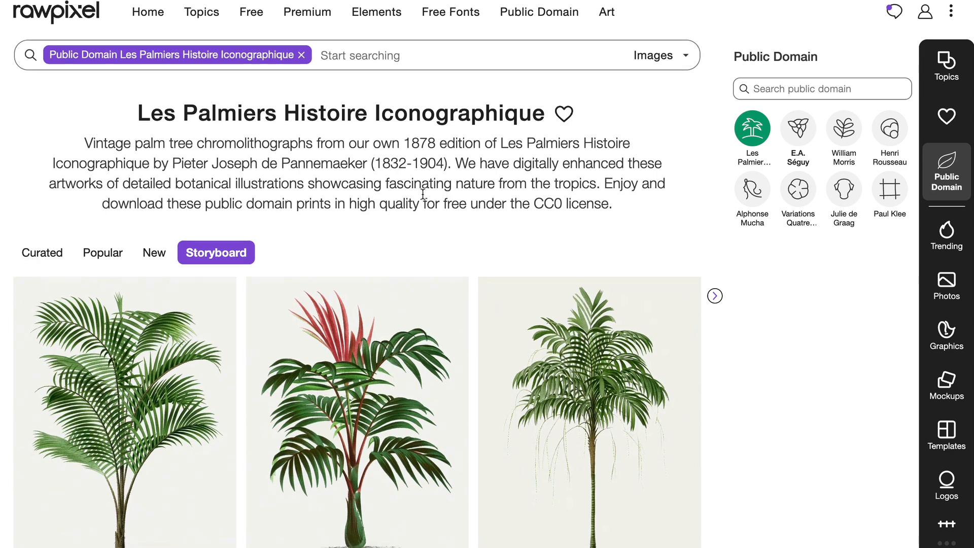
scroll(425, 194, down, 2)
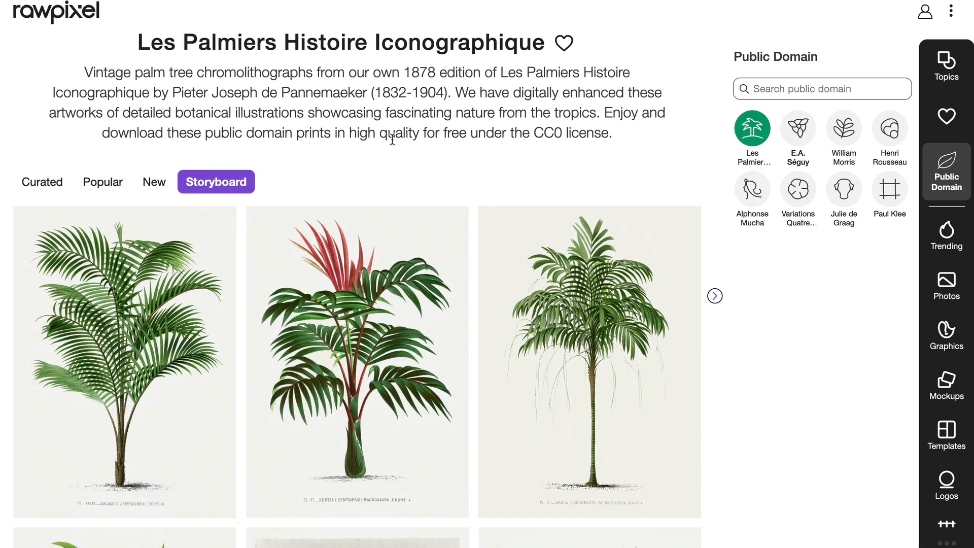
scroll(389, 137, down, 5)
mouse_move(383, 232)
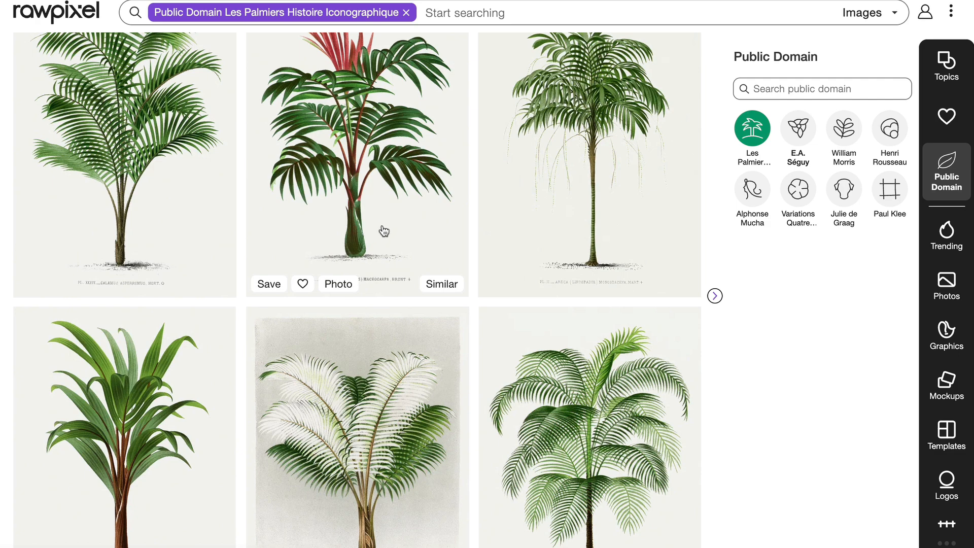
Step: Return to the Public Domain overview and look through the other artist collections again
click(26, 1)
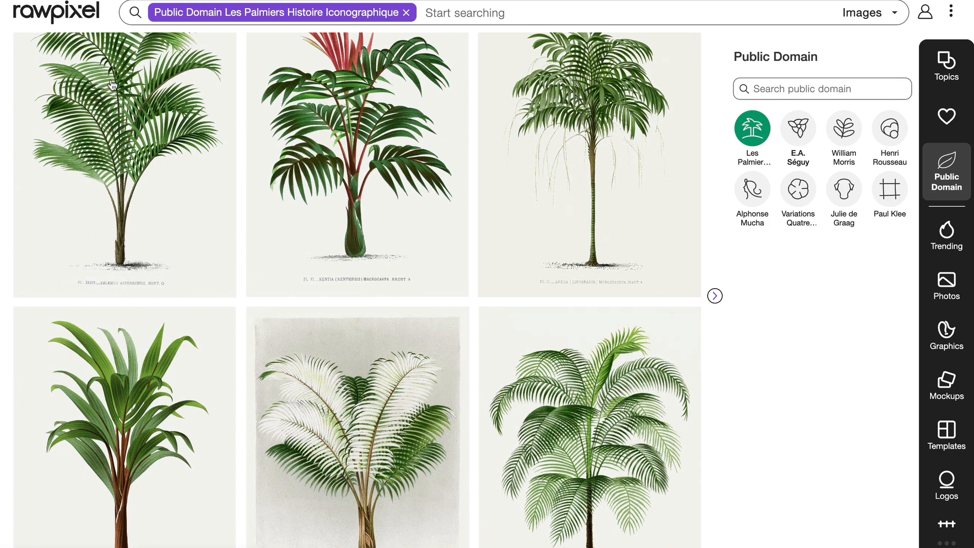
scroll(401, 257, up, 10)
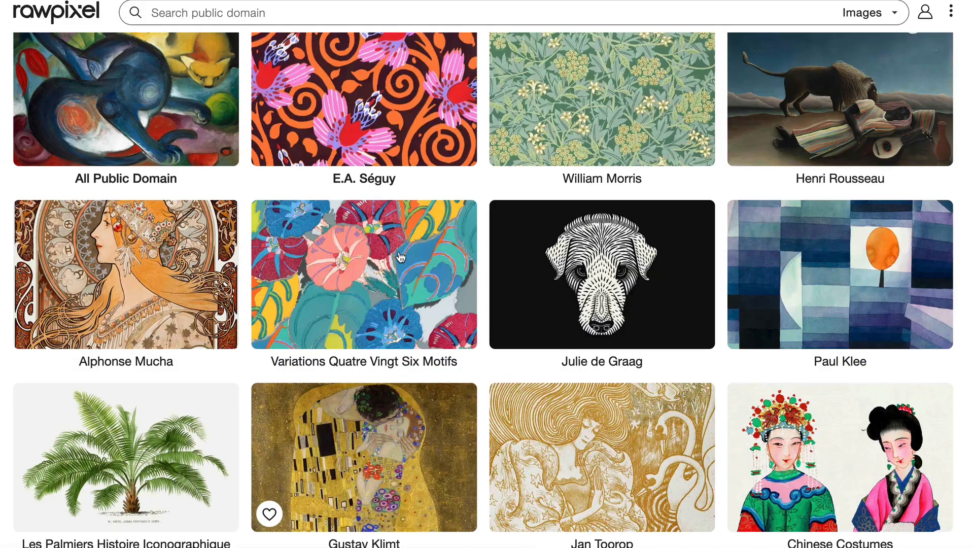
scroll(399, 251, down, 10)
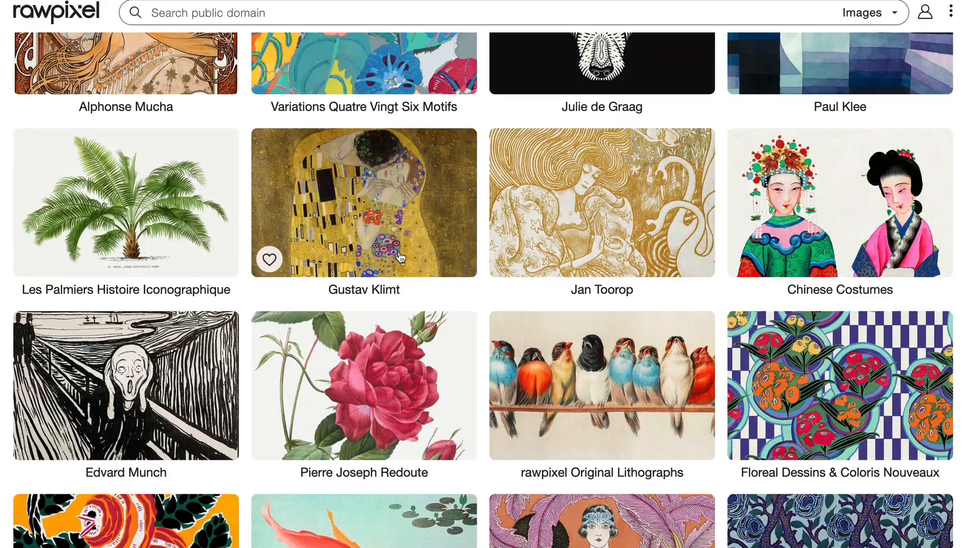
scroll(401, 257, down, 10)
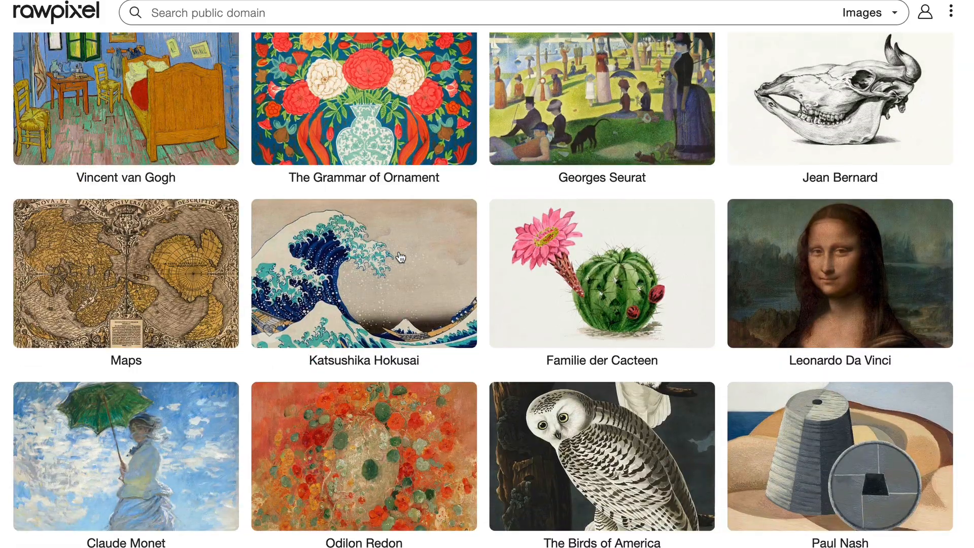
mouse_move(401, 257)
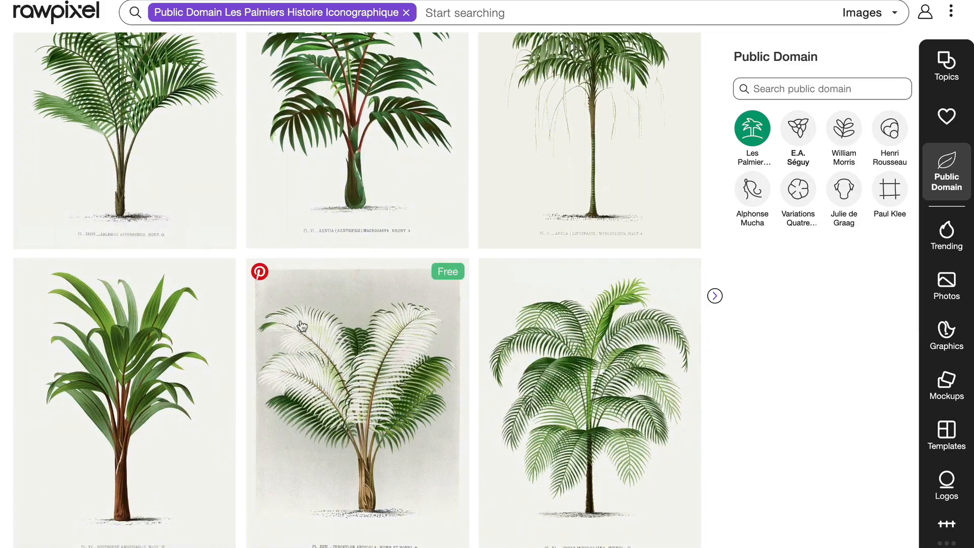
Step: Open the Acanthorhiza aculeata palm illustration and download it as the Portrait Card 5 x 7" JPEG
scroll(302, 326, down, 7)
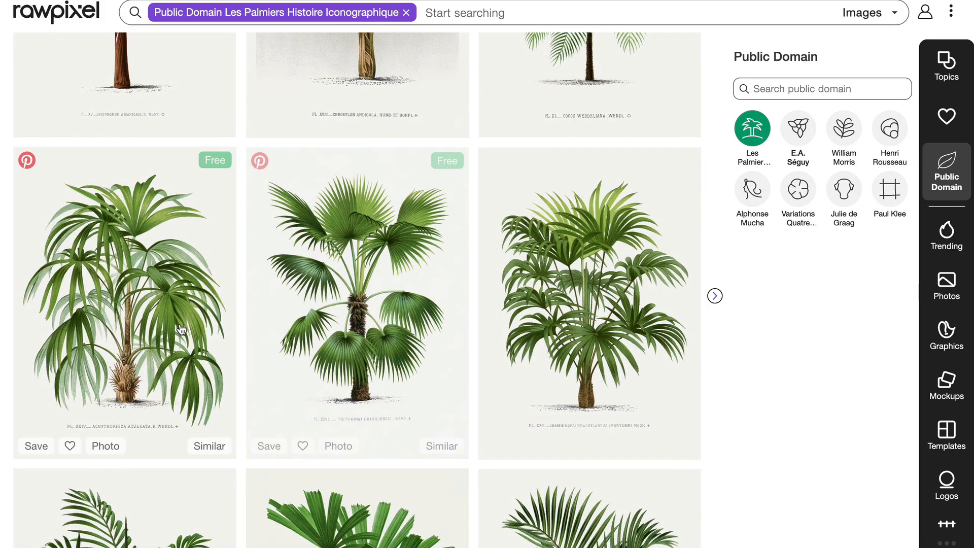
click(174, 327)
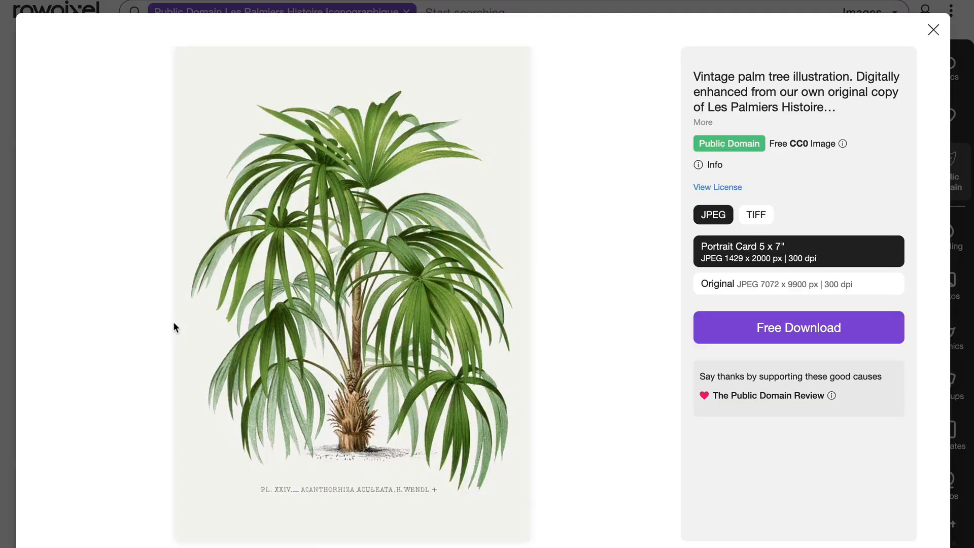
click(725, 324)
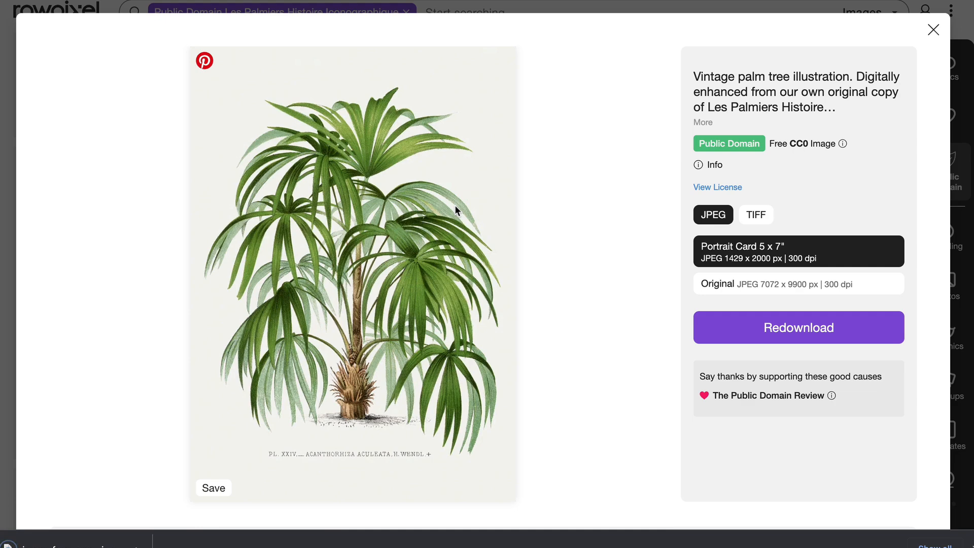
Step: View the downloaded palm illustration at large size, close it and switch to Upscale.media
click(84, 538)
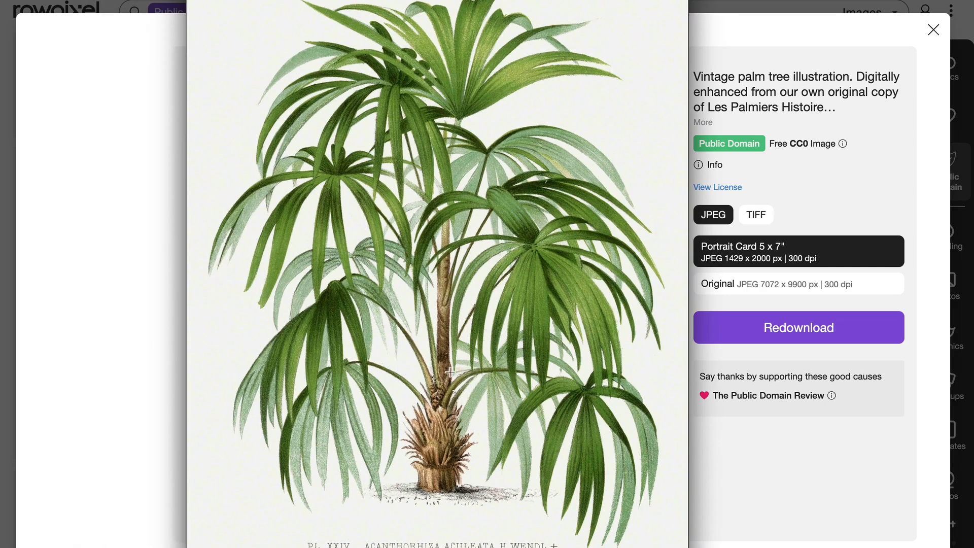
key(super+w)
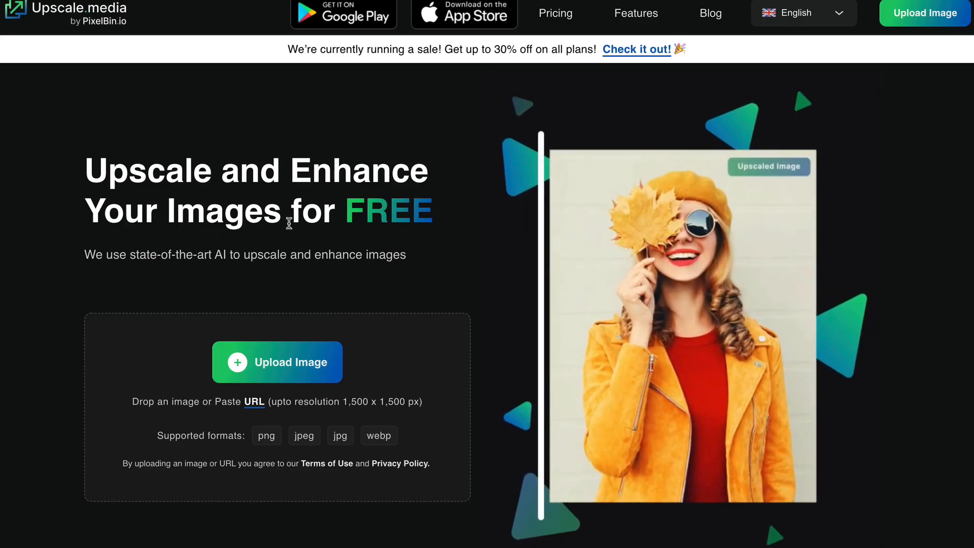
key(super+v)
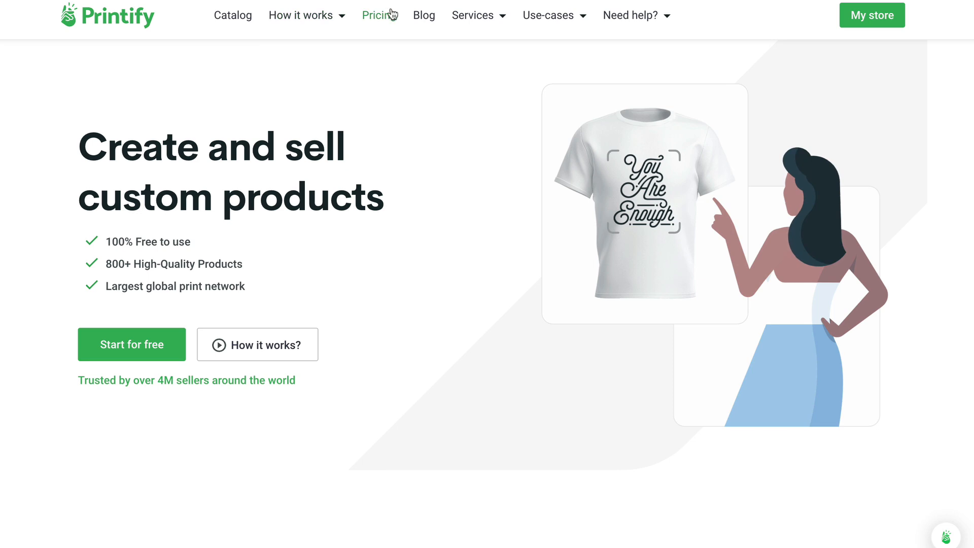
Step: Open Printify's product catalog and search it for "canvas"
click(231, 14)
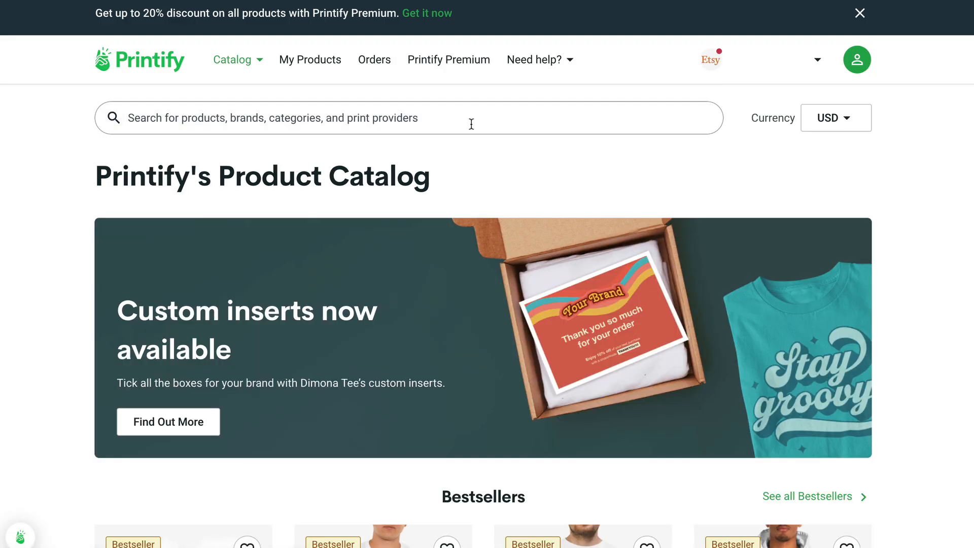
click(471, 124)
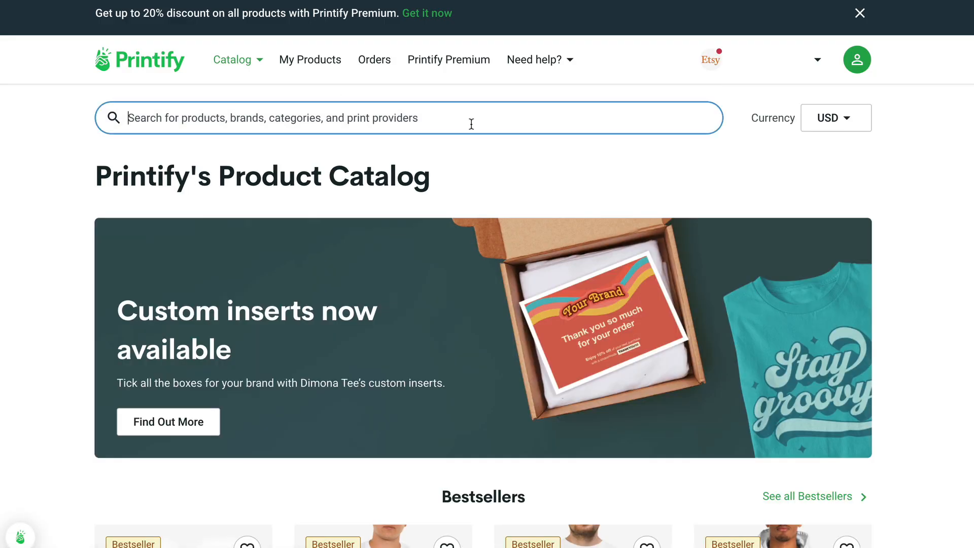
text(canvas)
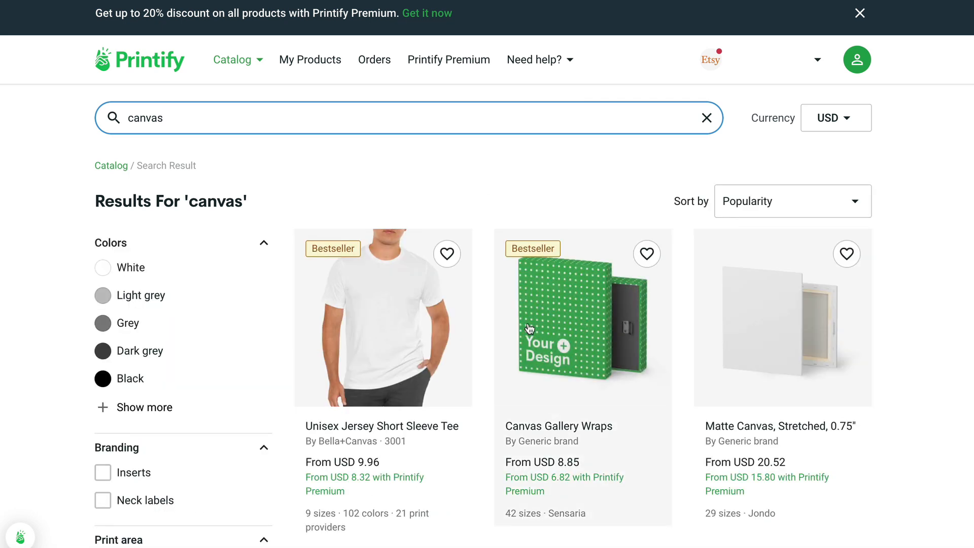
Step: Look through the canvas products and open Canvas Gallery Wraps
scroll(568, 206, down, 8)
scroll(568, 205, up, 5)
click(568, 206)
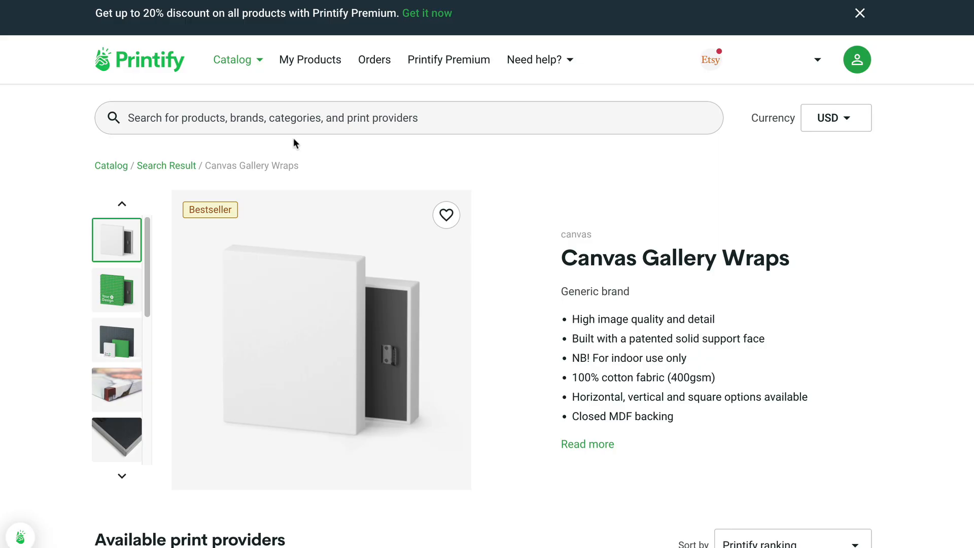
Step: Start designing the canvas wrap with the Sensaria print provider and reposition the palm image within the print area
scroll(344, 203, down, 5)
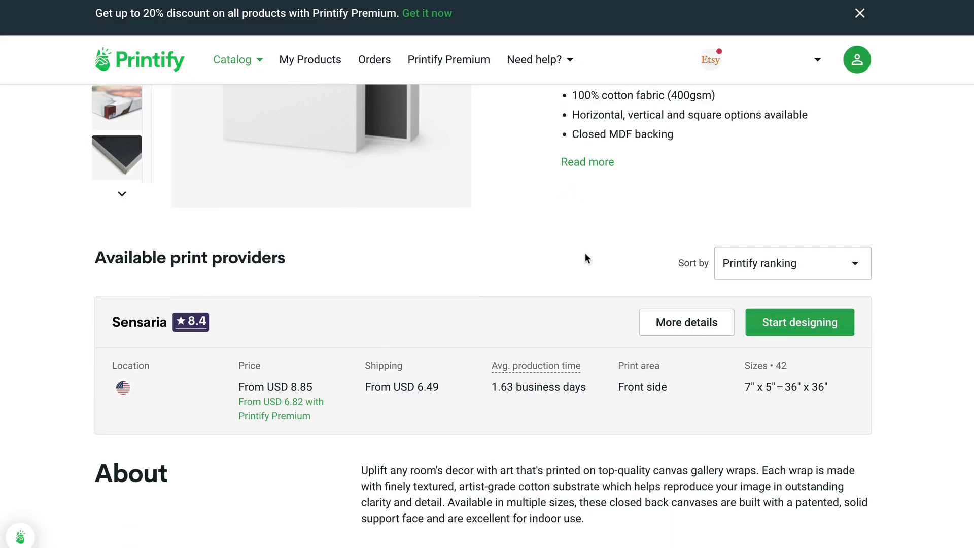
click(801, 322)
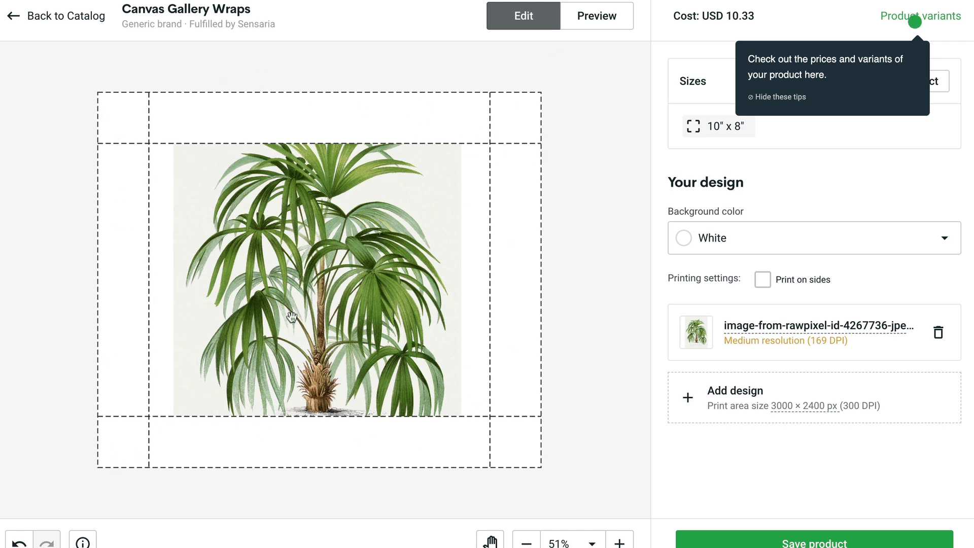
drag(320, 281, 303, 247)
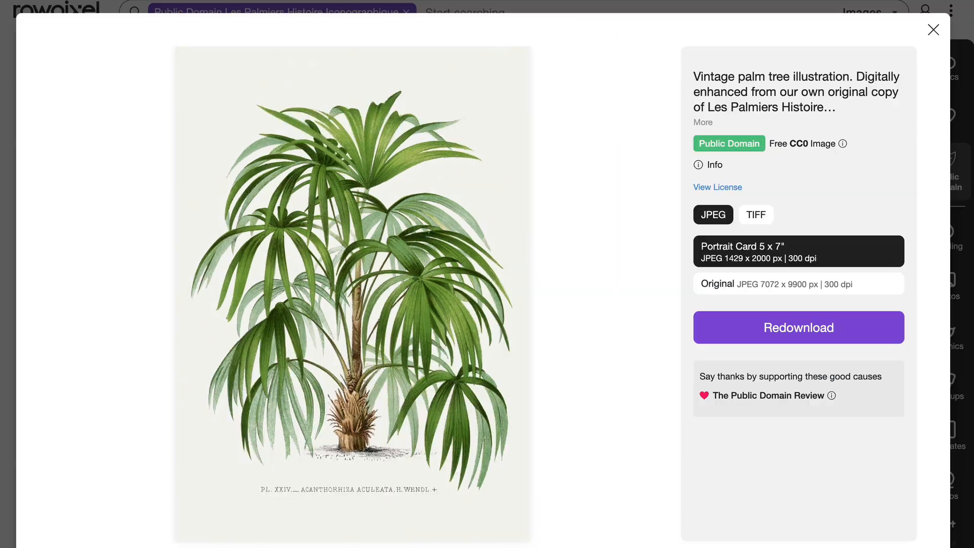
Step: Back on rawpixel, close the palm illustration's details and browse further plates in the Les Palmiers collection
key(Escape)
scroll(442, 180, down, 10)
scroll(443, 177, up, 2)
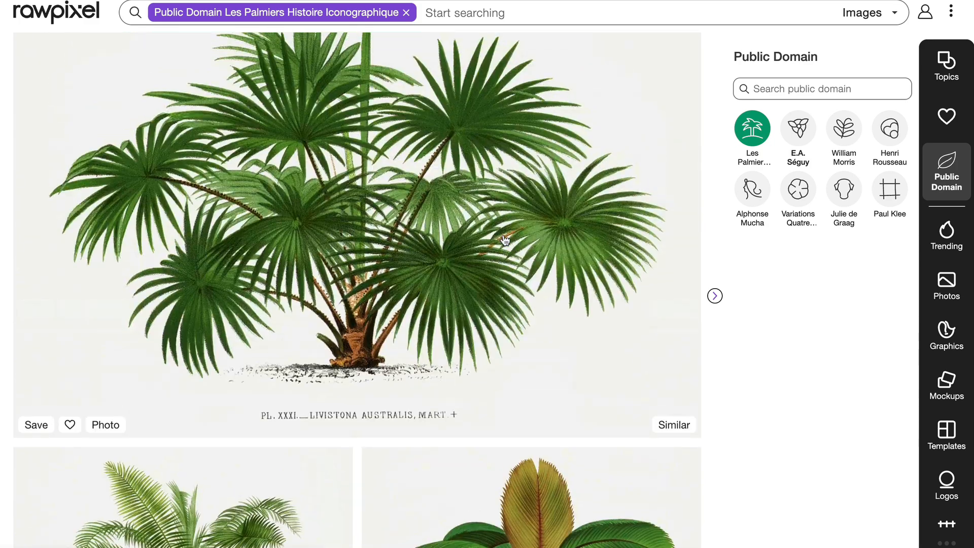
scroll(394, 214, down, 10)
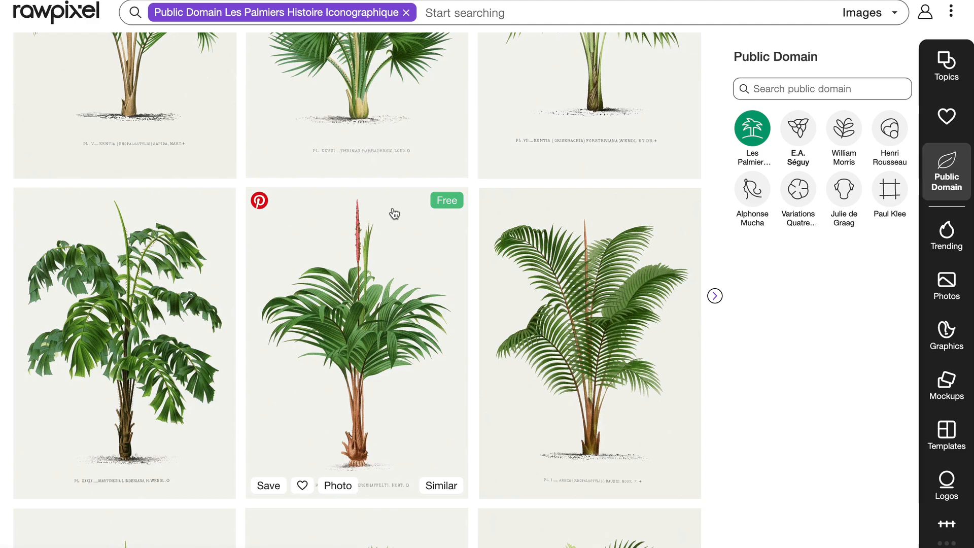
Step: Look through more palm plates on rawpixel, and switch to Etsy to review its canvas print listings
scroll(394, 214, down, 10)
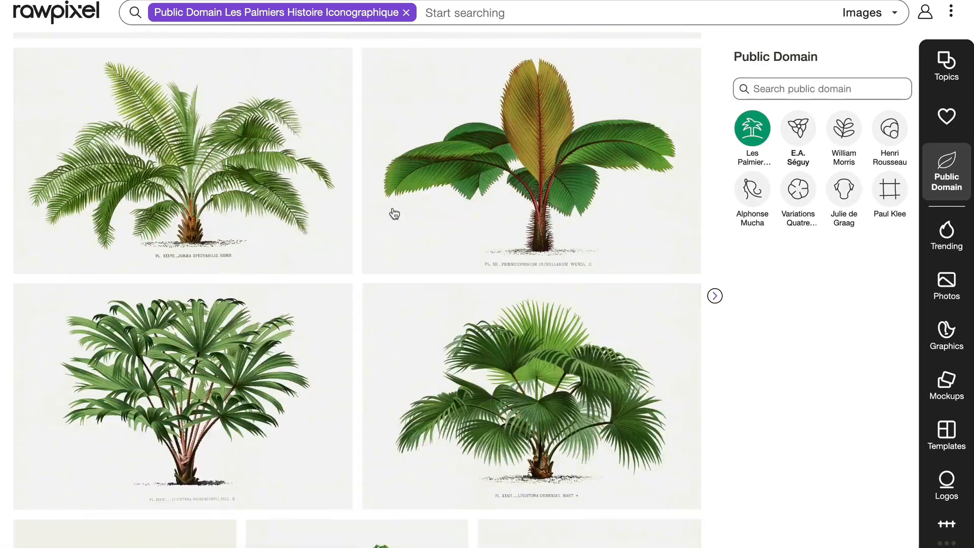
scroll(394, 214, down, 10)
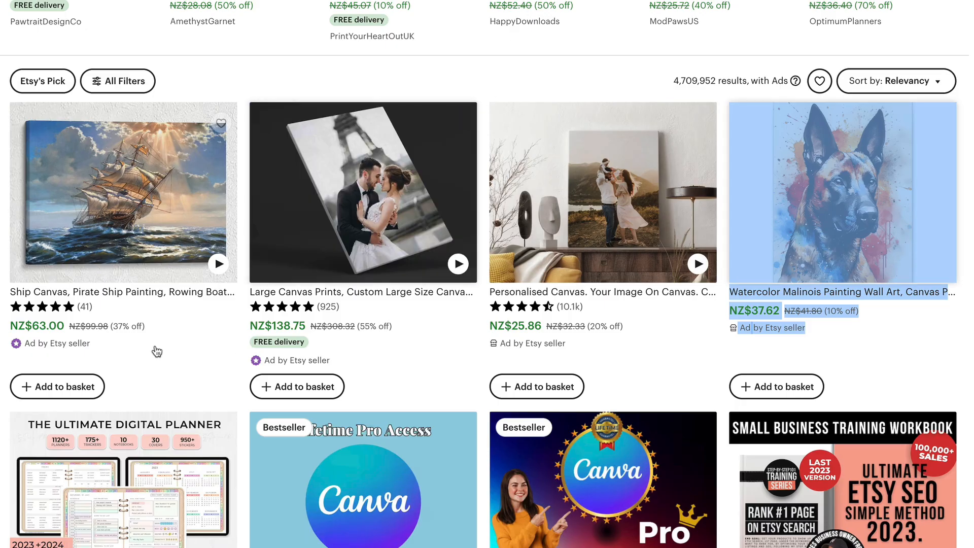
scroll(109, 210, down, 20)
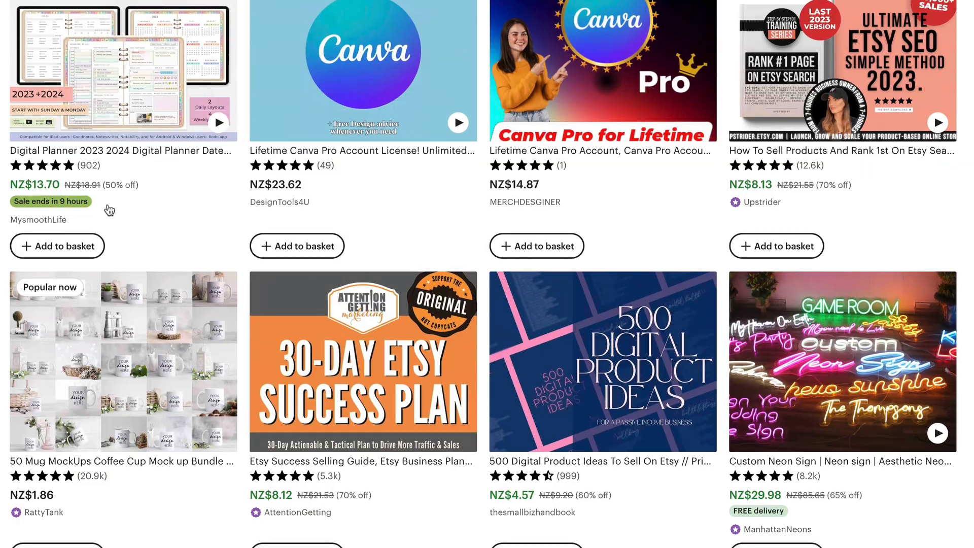
scroll(118, 197, up, 2)
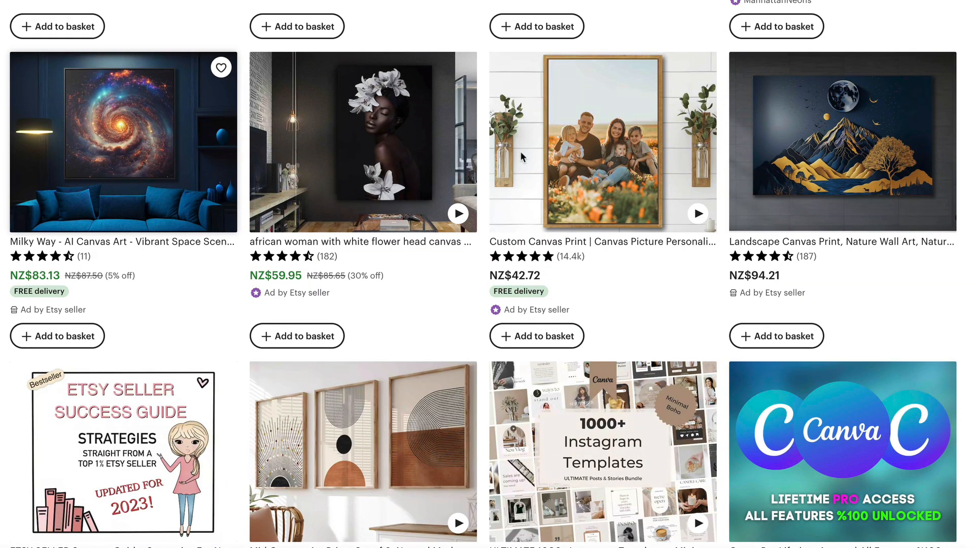
scroll(207, 336, down, 1)
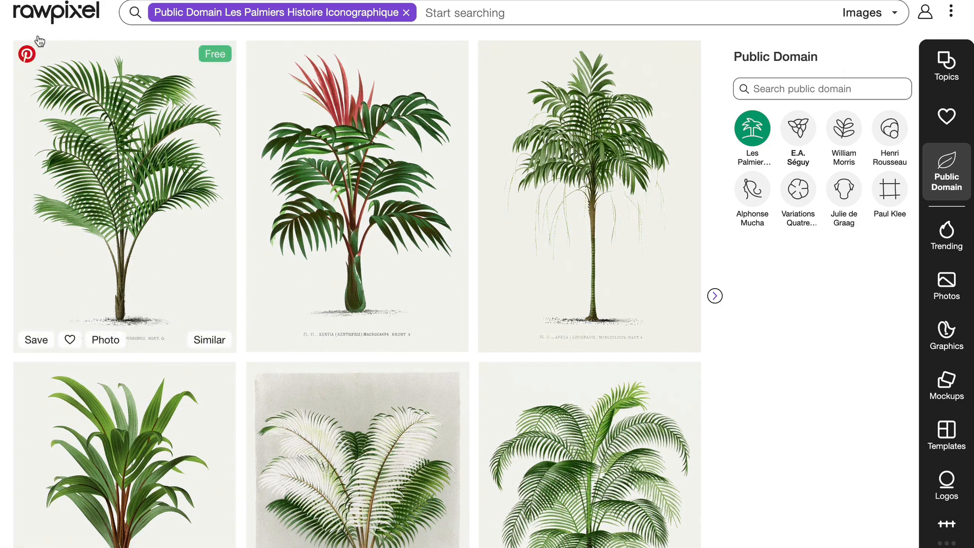
Step: Return to rawpixel, browse its public domain collections and open The Birds of Australia
scroll(37, 34, up, 5)
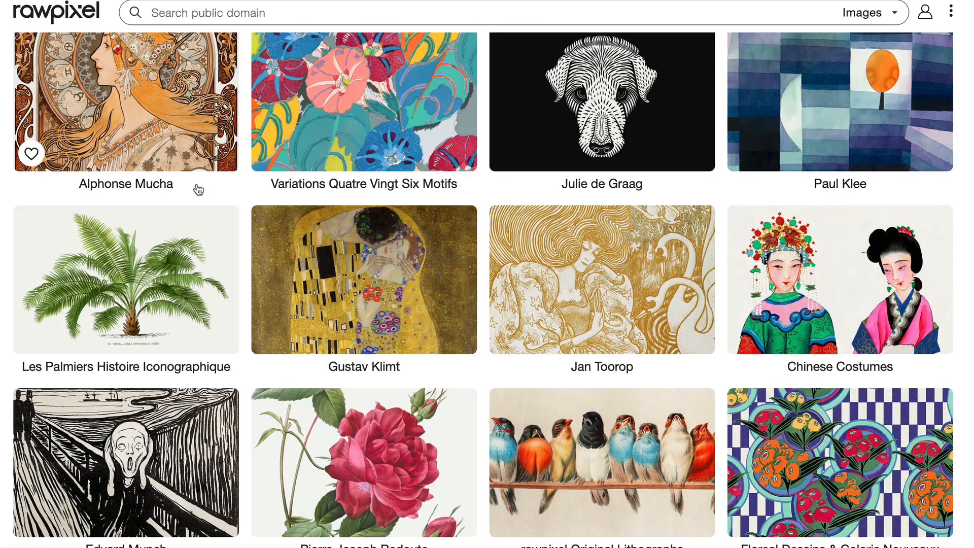
scroll(311, 212, down, 10)
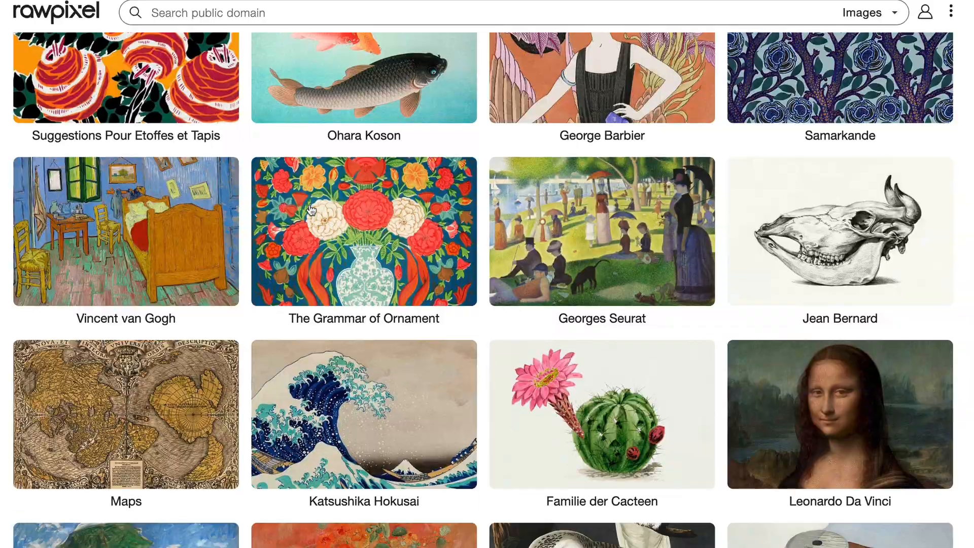
scroll(312, 210, down, 7)
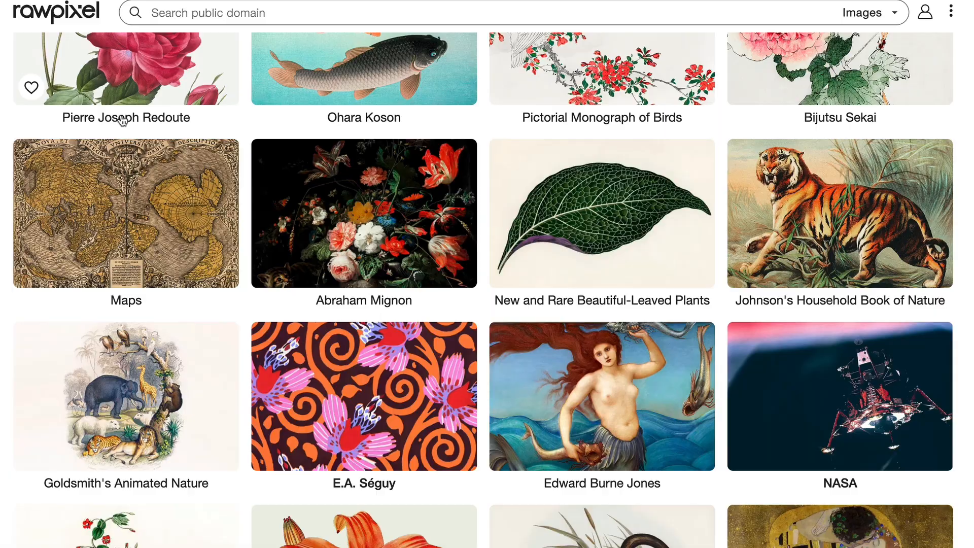
scroll(122, 122, down, 4)
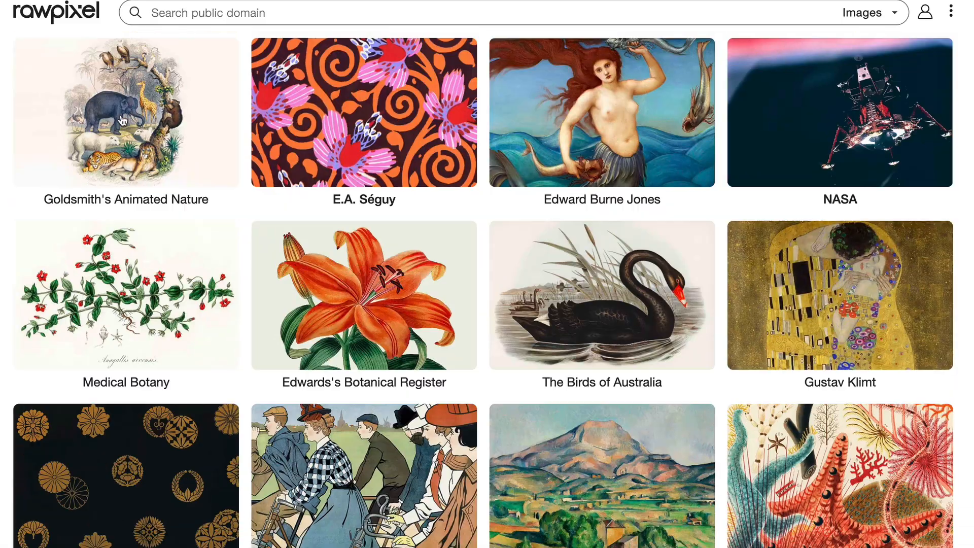
scroll(122, 120, down, 2)
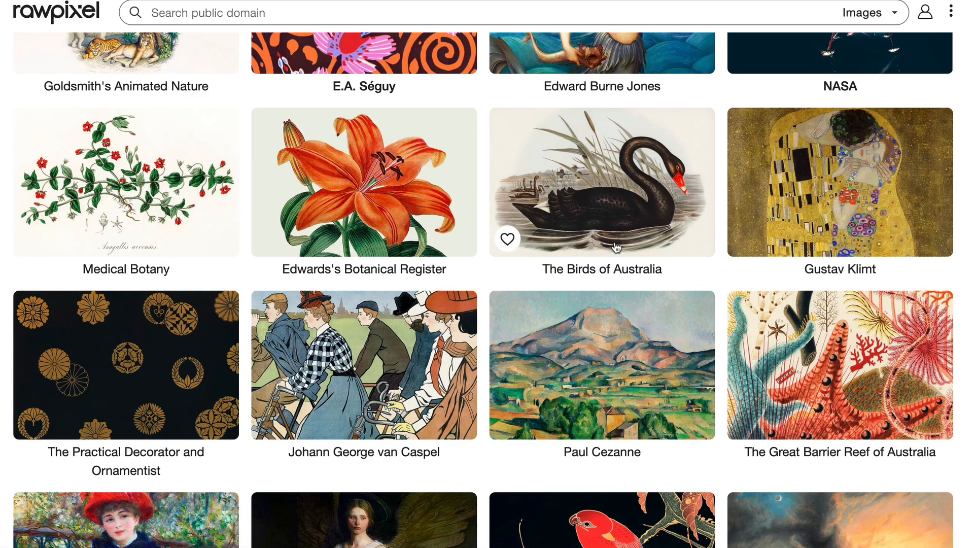
click(615, 247)
Step: Browse the bird plates, open the Wekau owl illustration and download it as a Large JPEG
scroll(613, 244, down, 5)
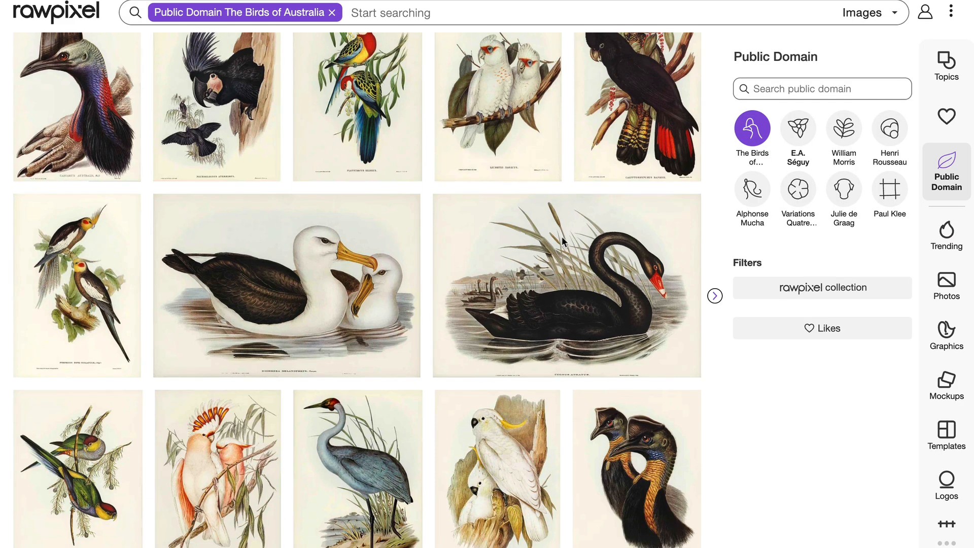
scroll(397, 325, down, 4)
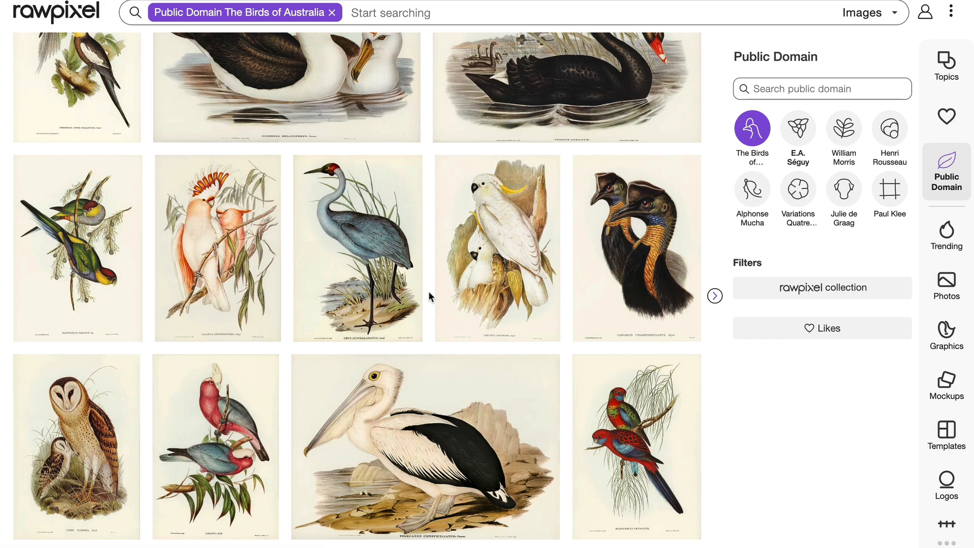
scroll(375, 303, down, 5)
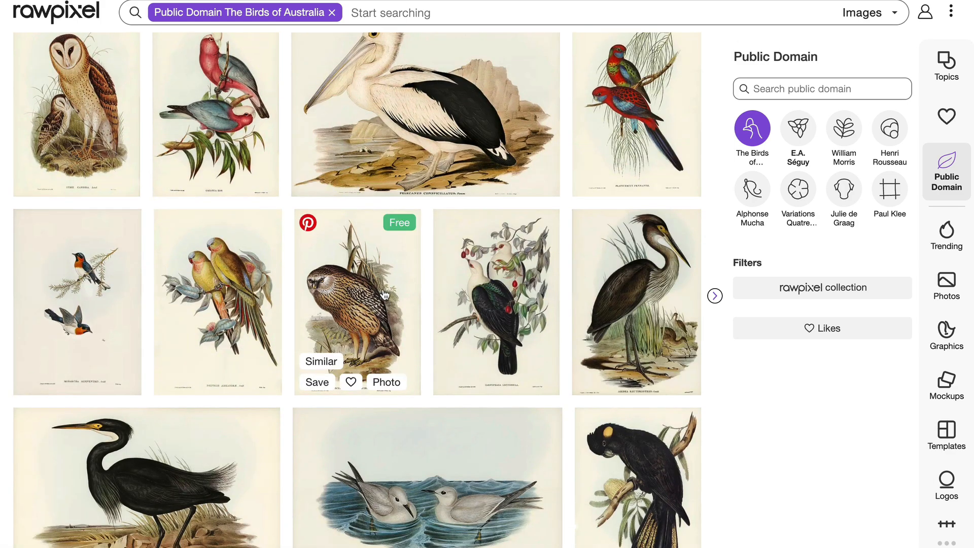
scroll(385, 296, down, 3)
scroll(385, 295, up, 2)
click(370, 250)
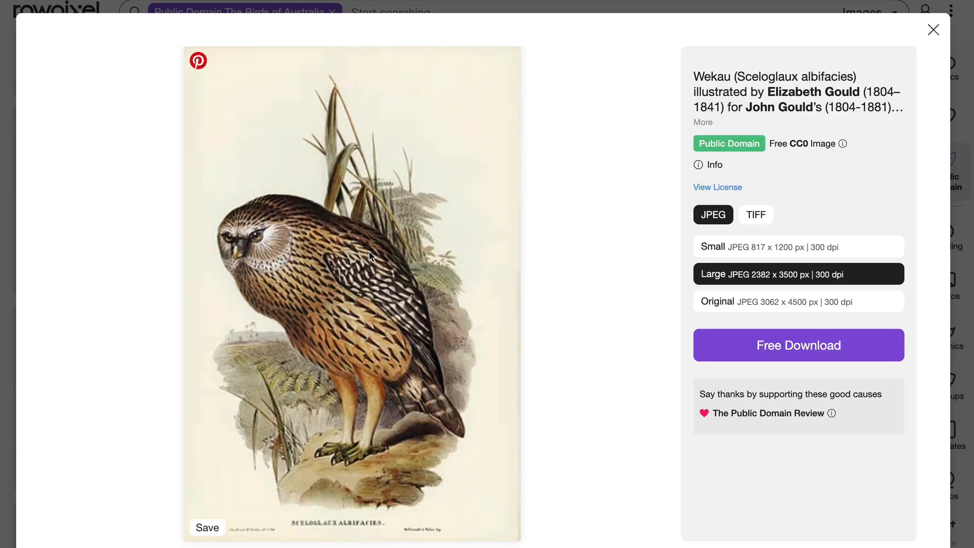
click(785, 344)
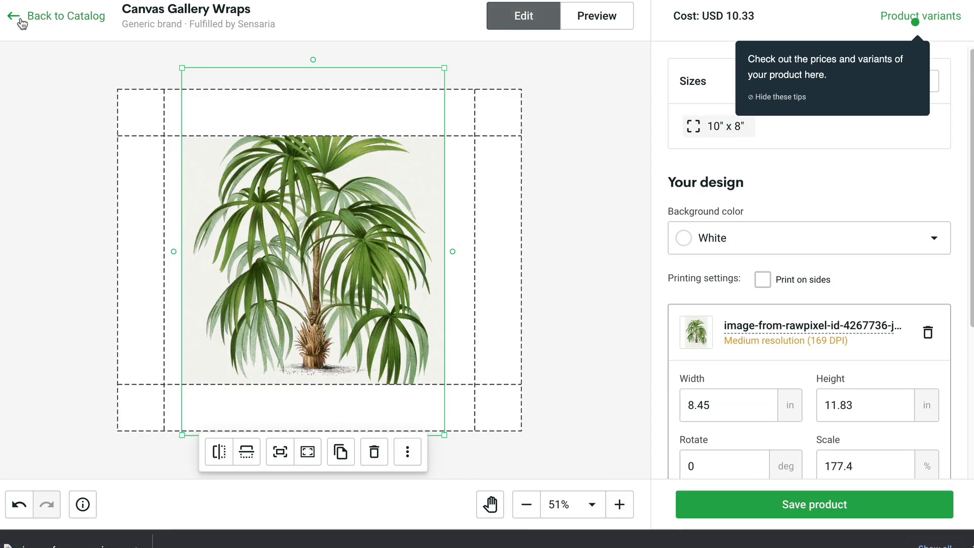
Step: Back on Printify, leave the canvas design, search the catalog for "t shirts" and open the Unisex Jersey Short Sleeve Tee
click(22, 23)
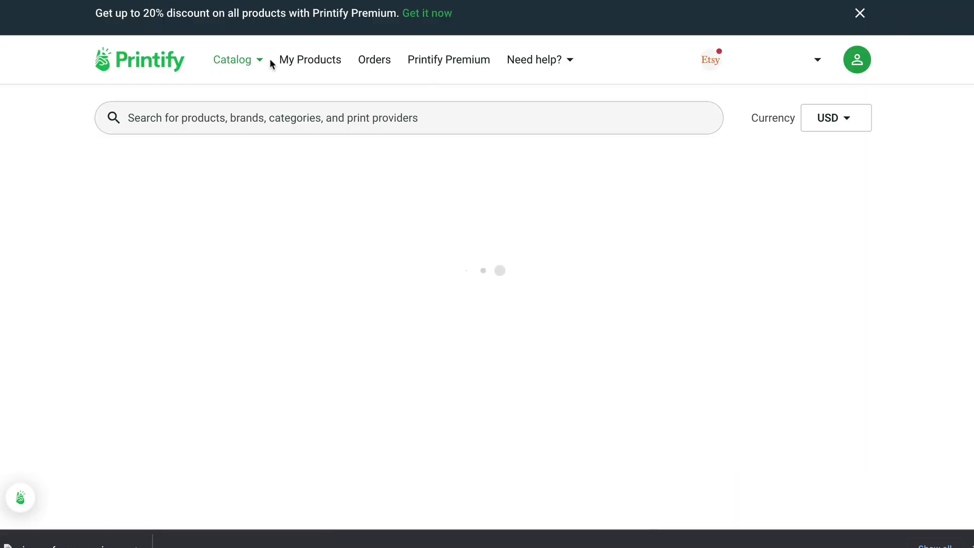
click(223, 111)
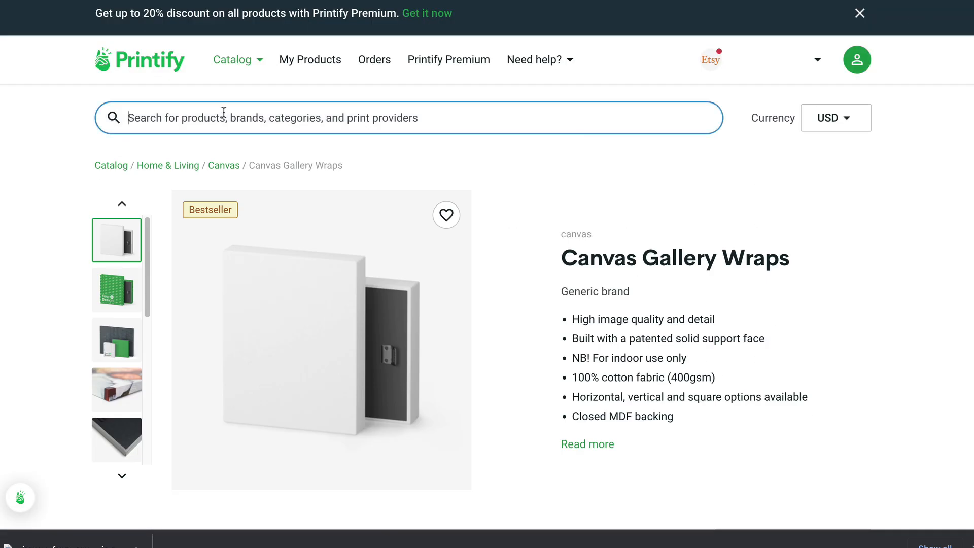
text(t shirts)
key(Return)
click(383, 315)
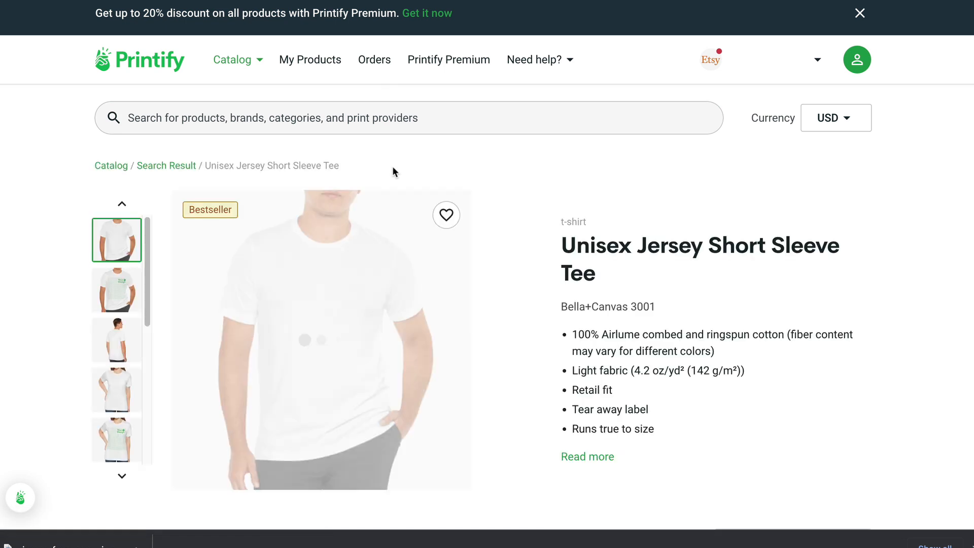
Step: Review the tee's details and print providers, and start designing it with Stacked Commerce
scroll(589, 205, down, 1)
scroll(546, 197, down, 6)
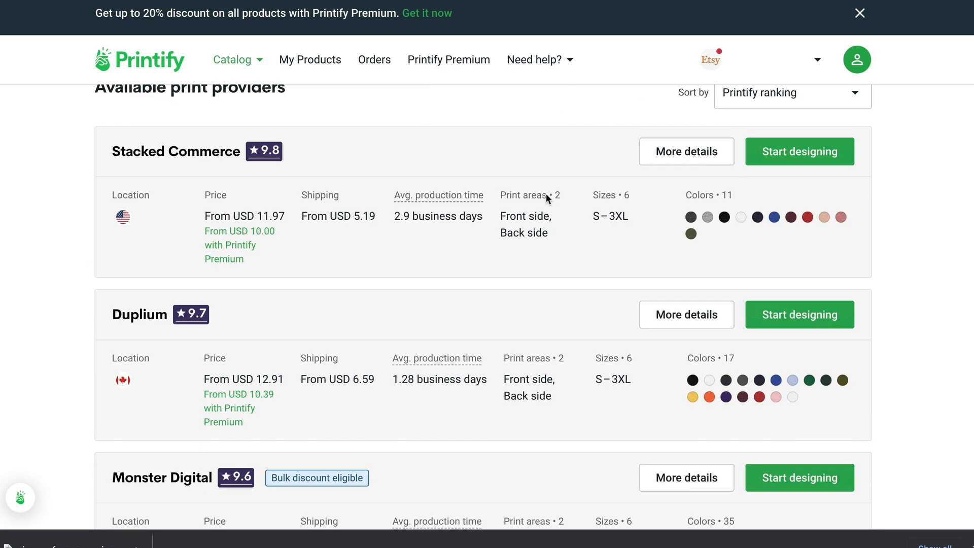
scroll(546, 194, up, 4)
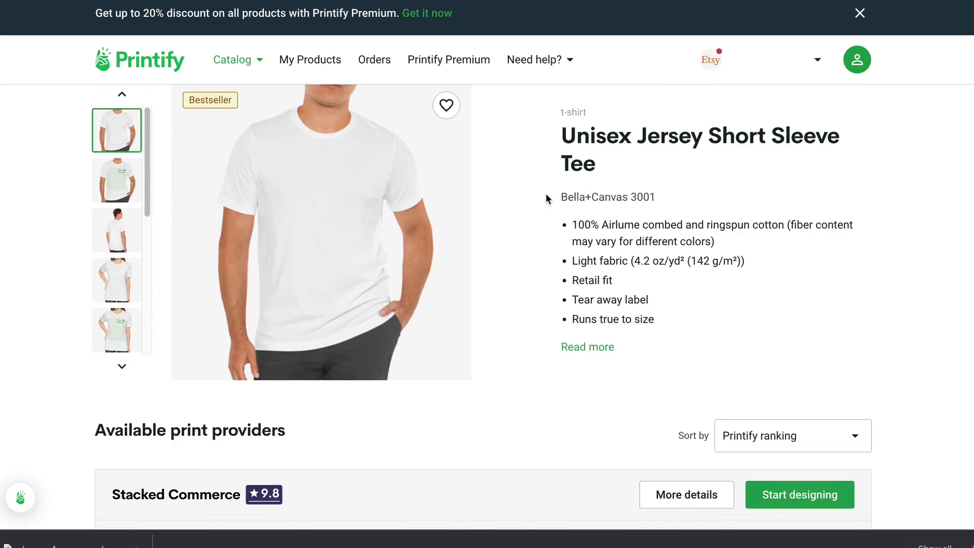
scroll(619, 219, down, 3)
click(774, 262)
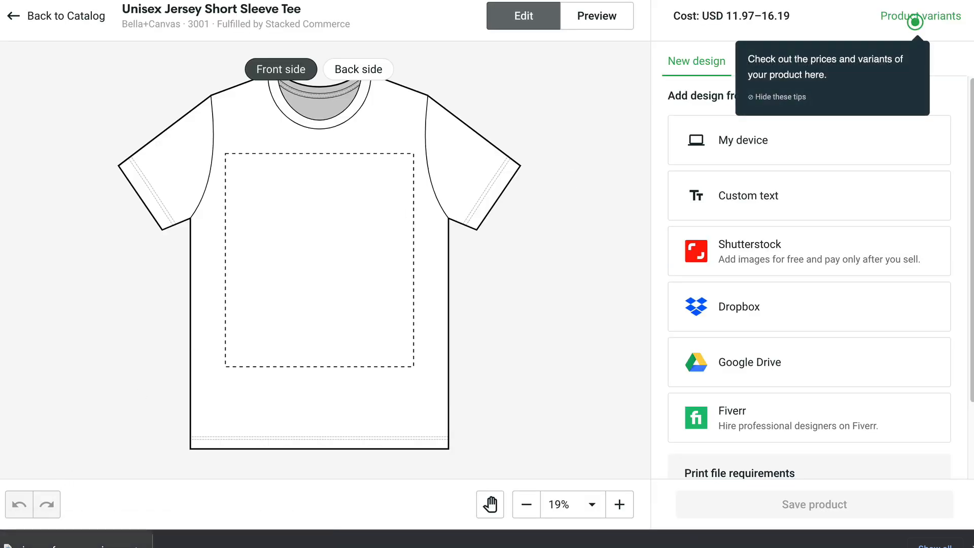
Step: Add the downloaded owl image to the print area on the front of the T-shirt
drag(66, 539, 243, 307)
drag(302, 263, 299, 264)
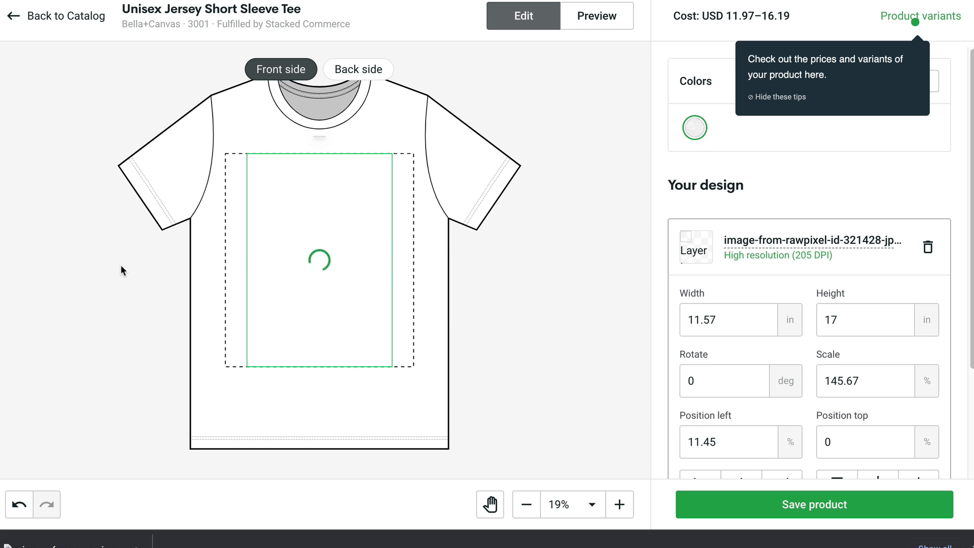
click(66, 201)
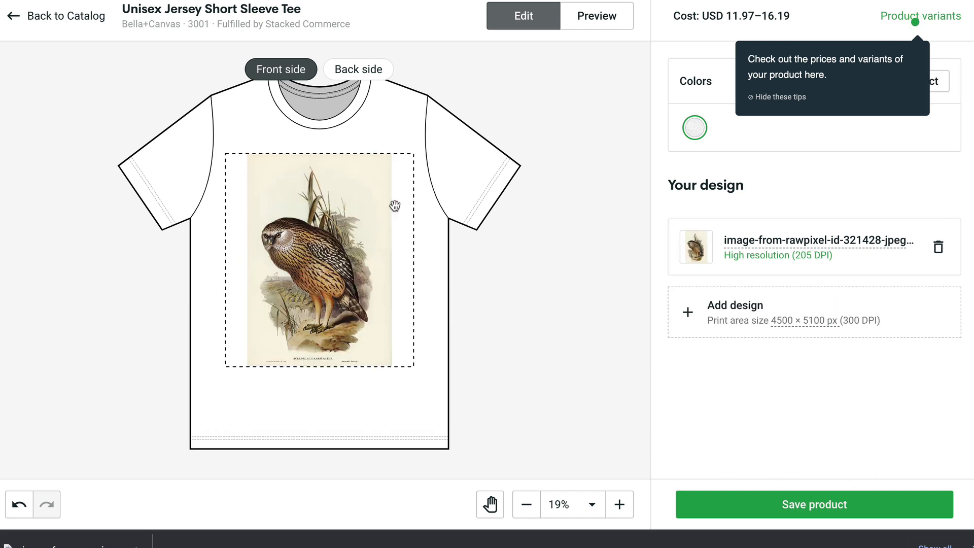
Step: Enlarge the owl image to cover the width of the shirt's print area and reposition it
click(259, 170)
drag(248, 156, 235, 137)
drag(394, 375, 418, 404)
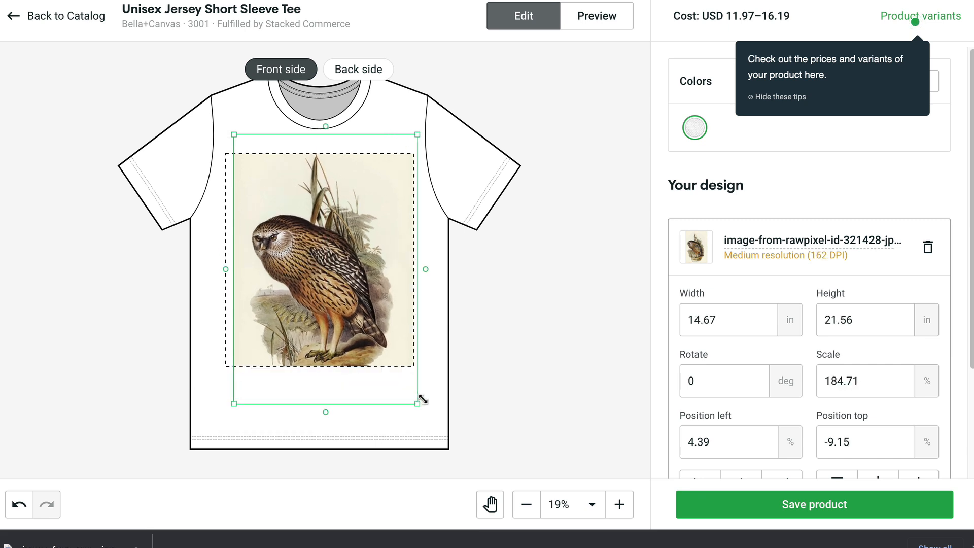
drag(234, 401, 218, 415)
drag(315, 358, 315, 319)
click(539, 254)
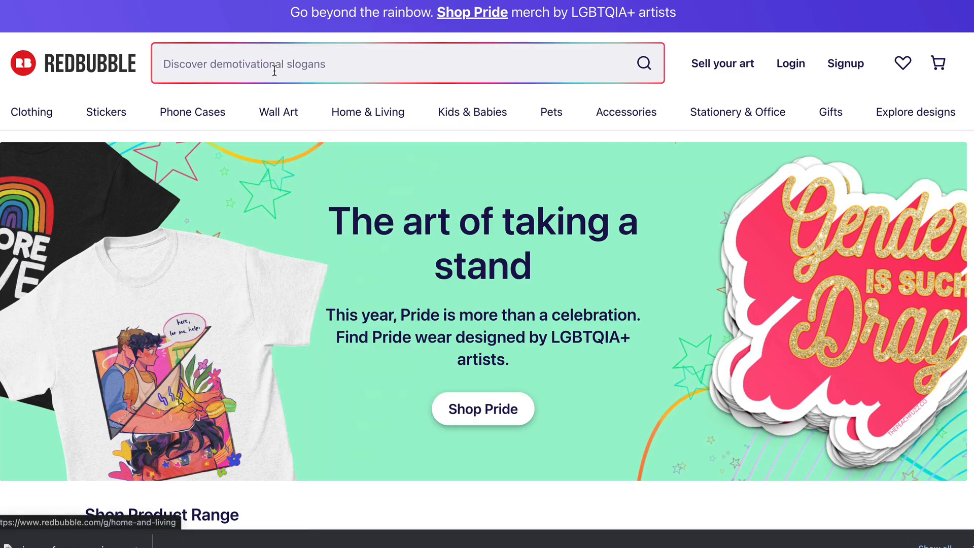
Step: Switch to Redbubble and look through the product categories and promotions on its homepage
mouse_move(278, 111)
scroll(591, 216, down, 15)
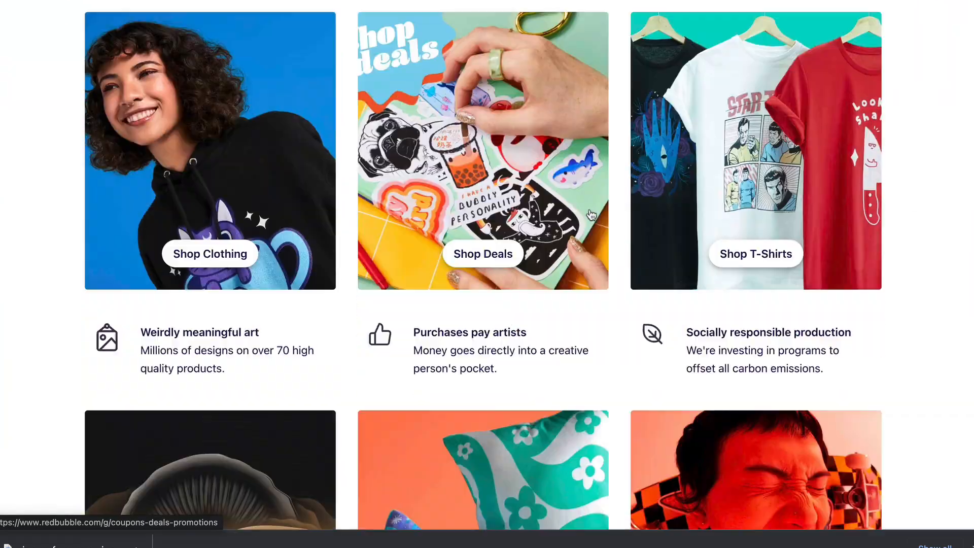
scroll(591, 216, down, 10)
scroll(591, 215, up, 16)
scroll(590, 215, down, 10)
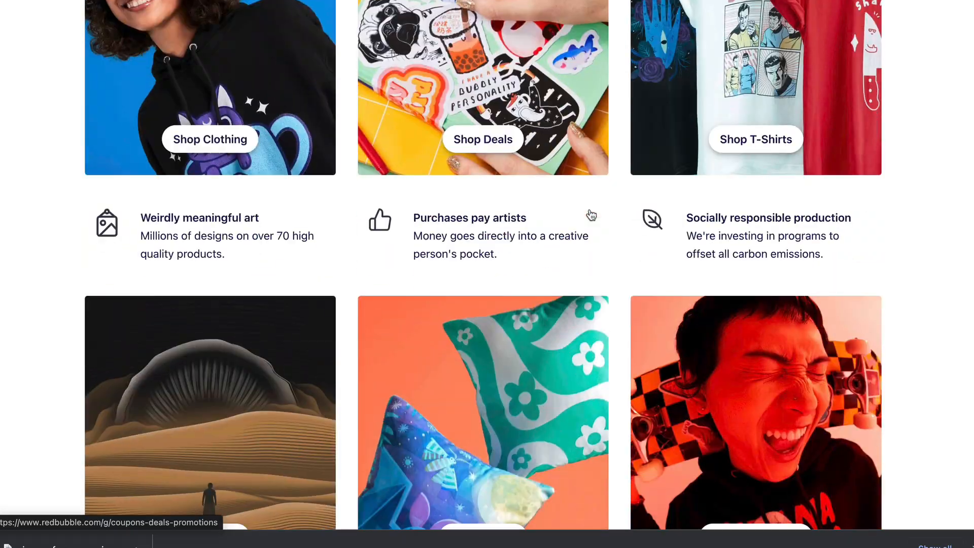
scroll(438, 213, up, 15)
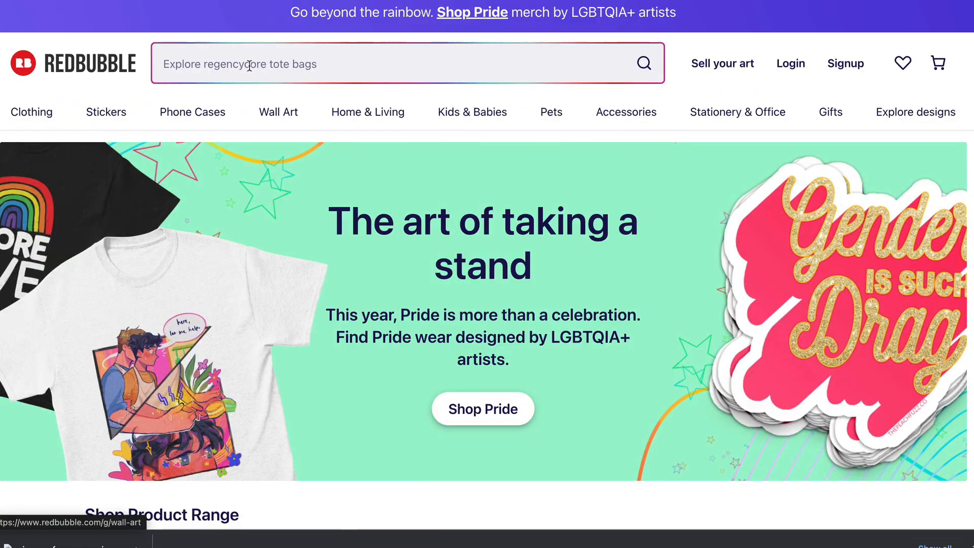
Step: Search Redbubble for bird T-shirts
click(245, 62)
text(bird t shir)
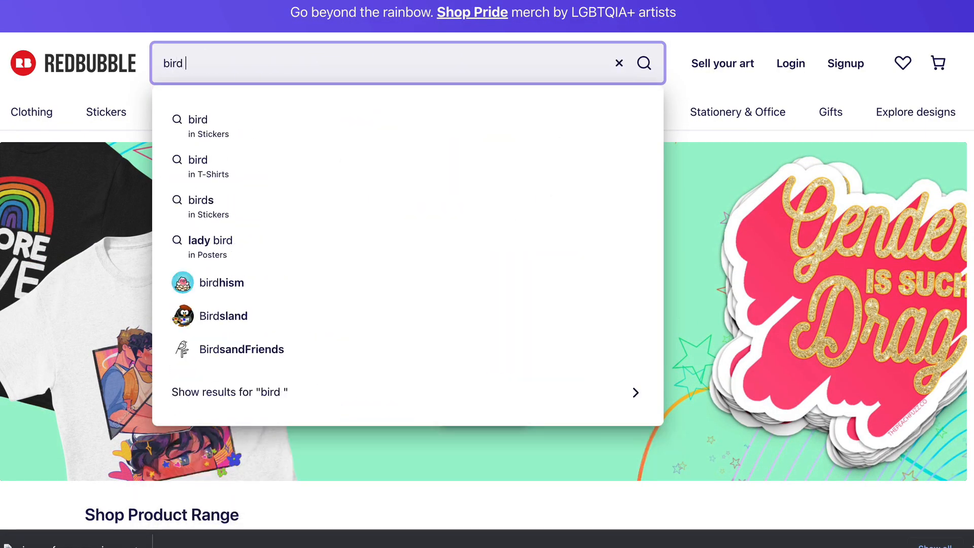
text(t)
click(252, 118)
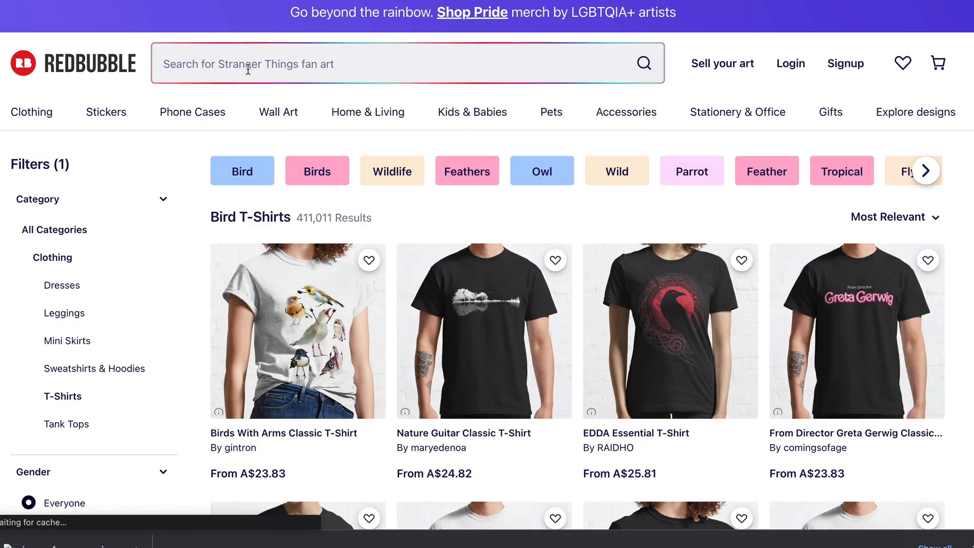
Step: Look through the bird T-shirts and open the Chickadee bird and cherry blossoms Classic T-Shirt
scroll(782, 189, down, 10)
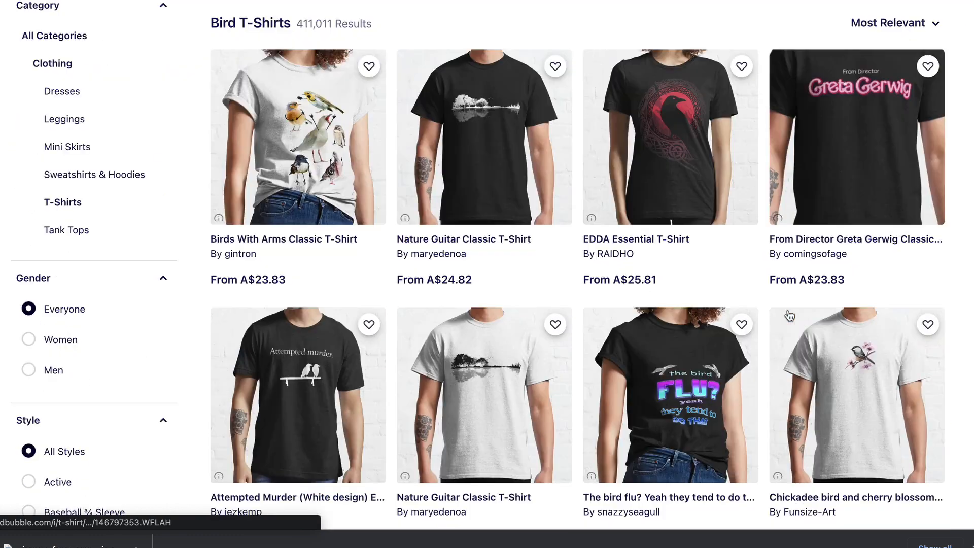
click(783, 189)
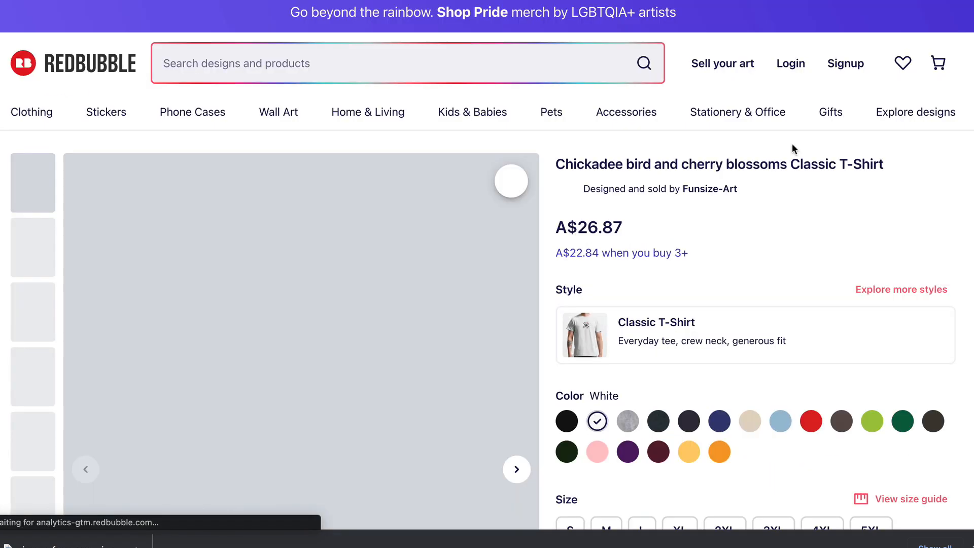
scroll(296, 254, down, 2)
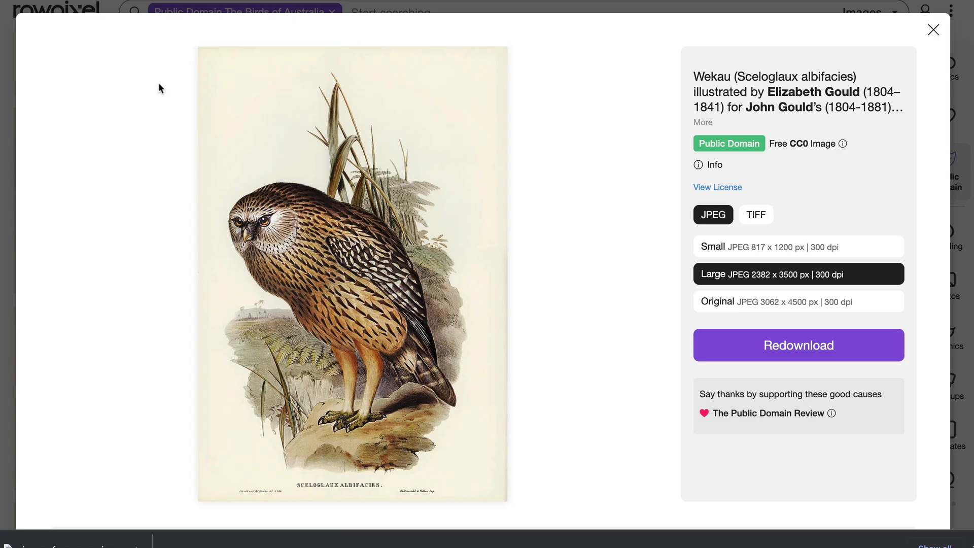
Step: Back on rawpixel, close the owl illustration's details and browse further plates in The Birds of Australia
click(933, 29)
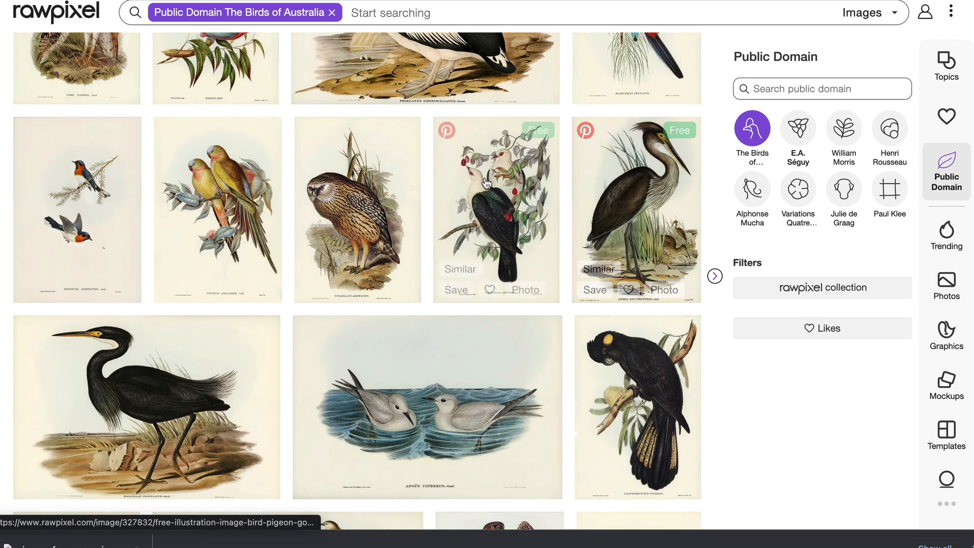
scroll(609, 254, down, 10)
scroll(248, 301, up, 20)
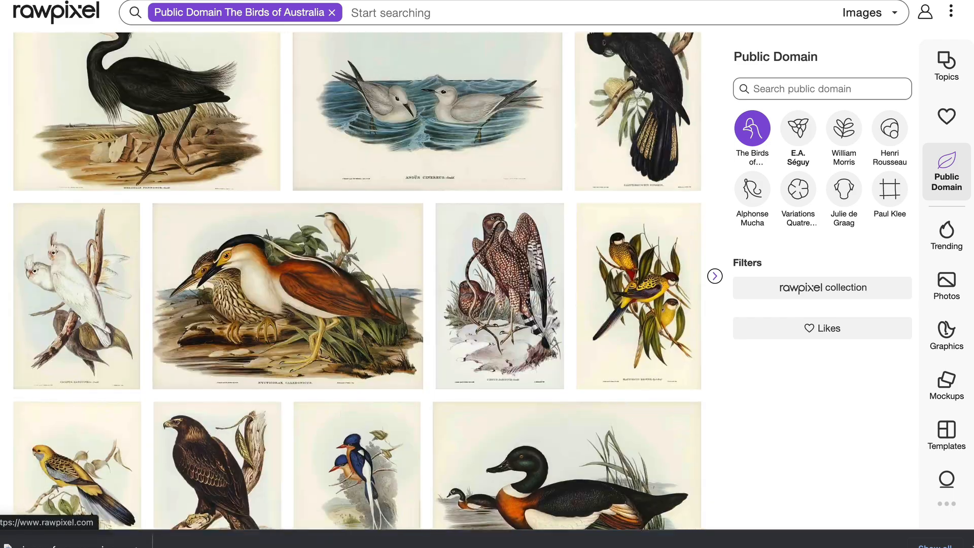
Step: Return to rawpixel's public domain overview and browse its artist and themed collections
key(alt+Left)
scroll(239, 231, down, 3)
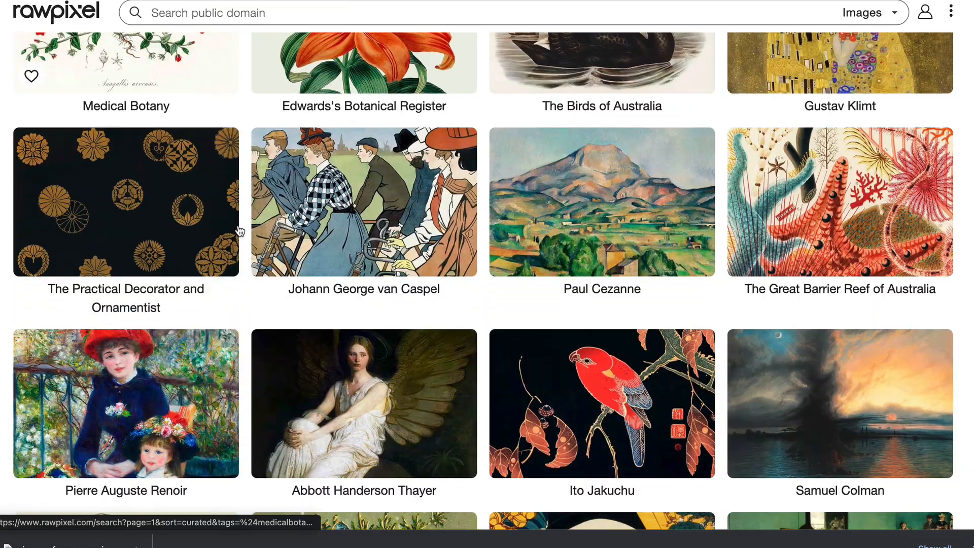
scroll(364, 239, down, 5)
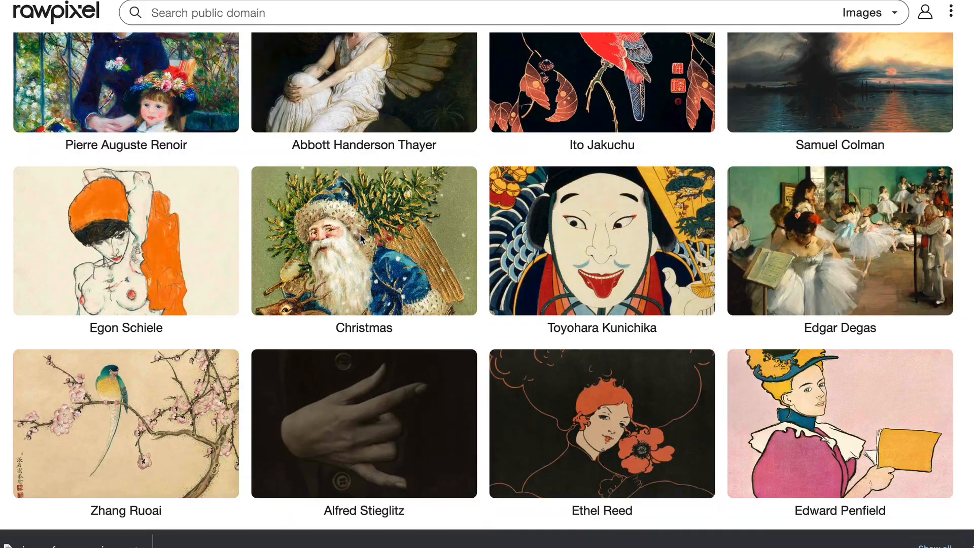
scroll(361, 239, down, 10)
scroll(361, 239, down, 12)
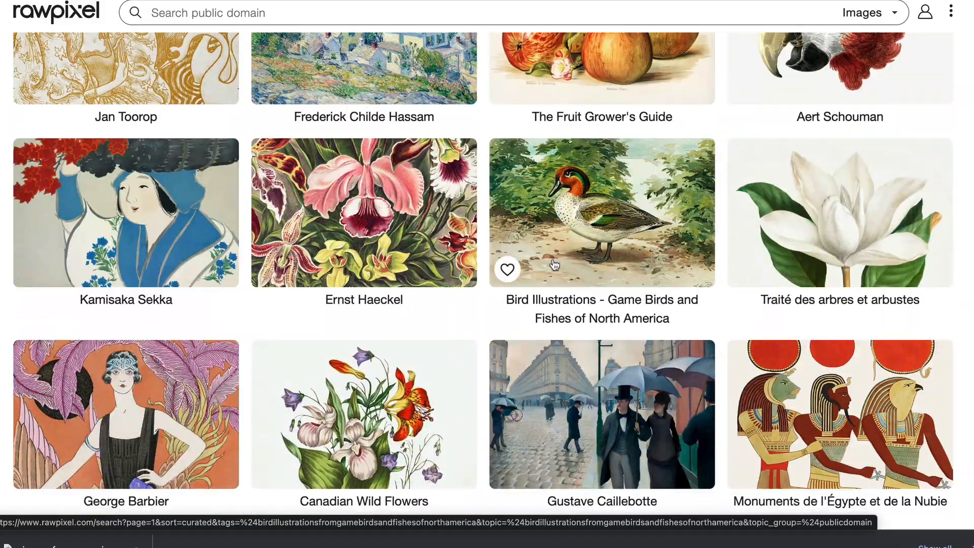
scroll(554, 263, down, 5)
scroll(554, 264, up, 20)
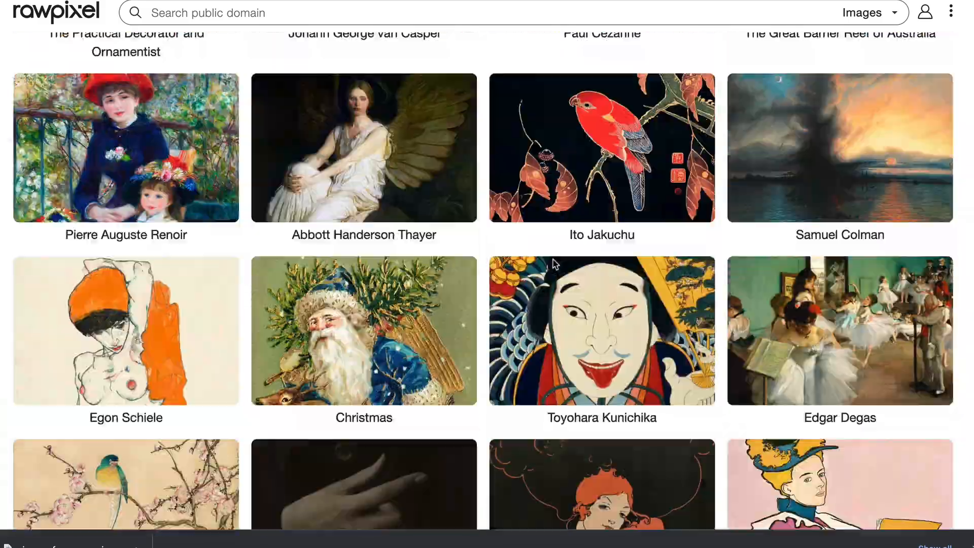
scroll(553, 262, up, 15)
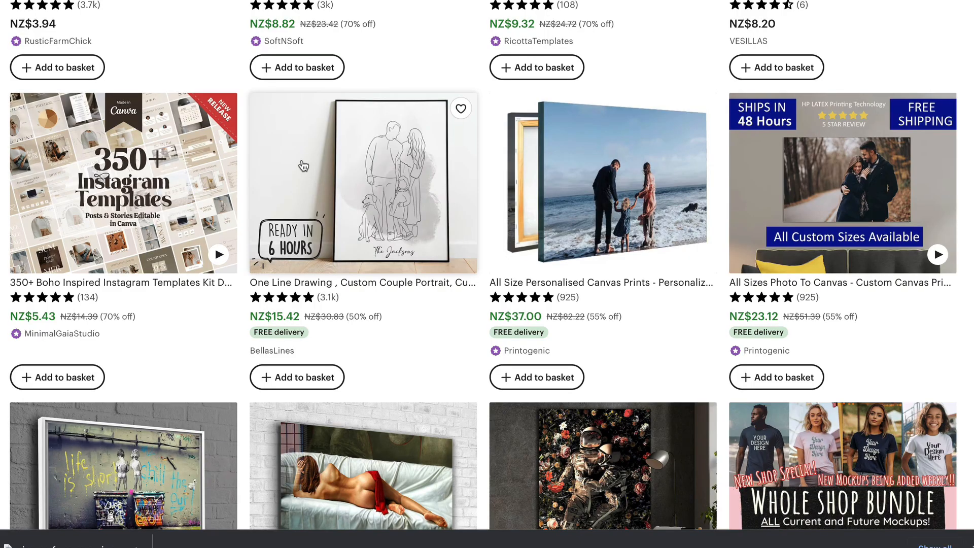
Step: On Etsy, look through the listings for canvas prints and other wall art
scroll(304, 165, down, 10)
scroll(310, 168, up, 12)
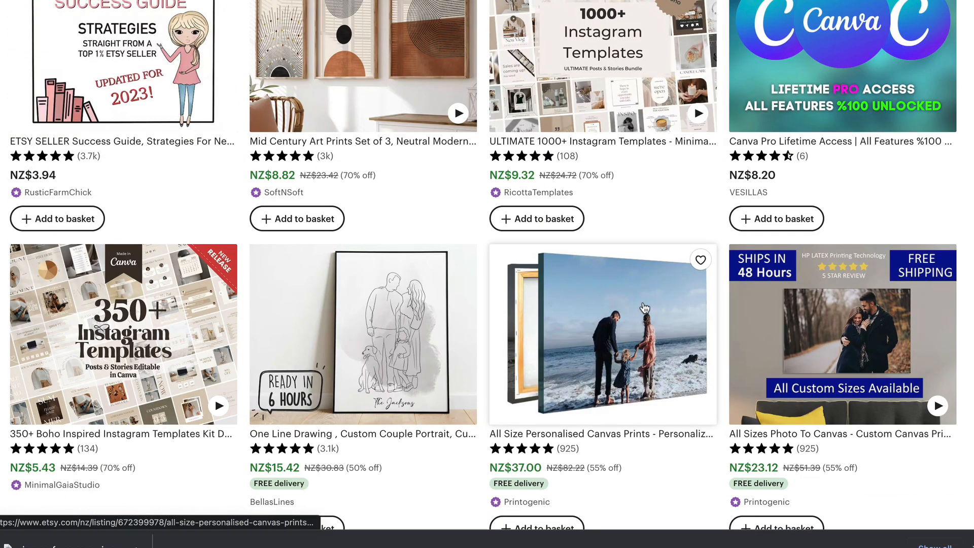